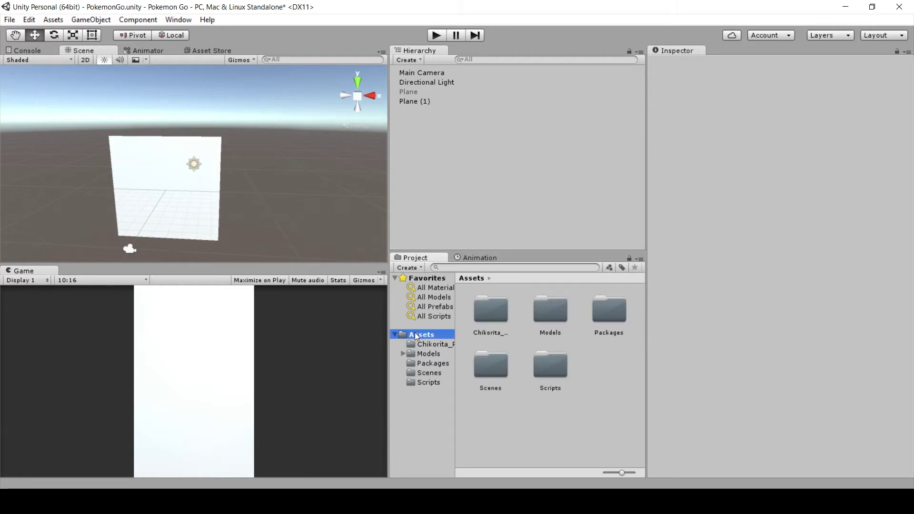
click(441, 369)
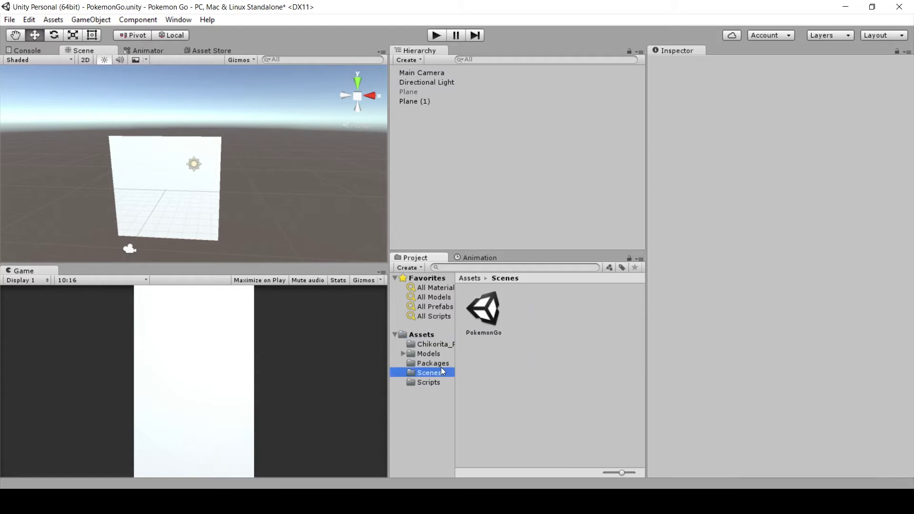
click(442, 357)
click(442, 362)
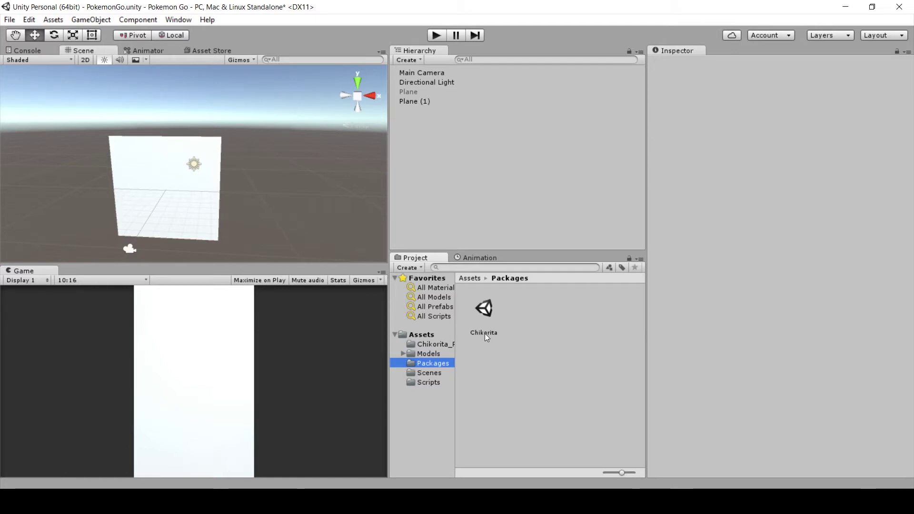
click(53, 20)
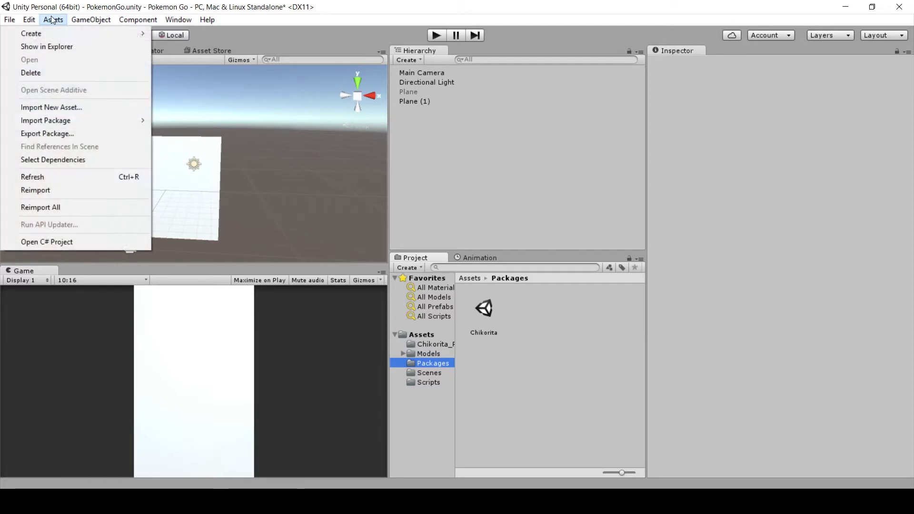
mouse_move(83, 121)
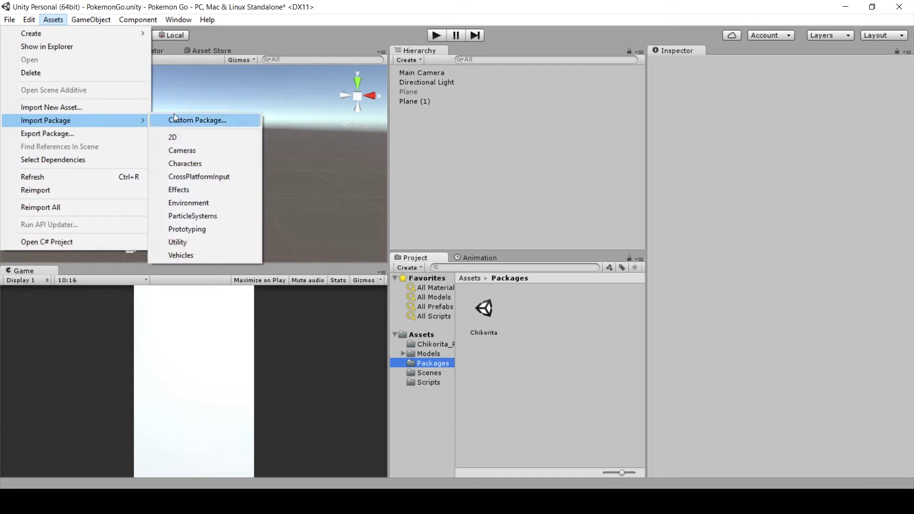
click(198, 120)
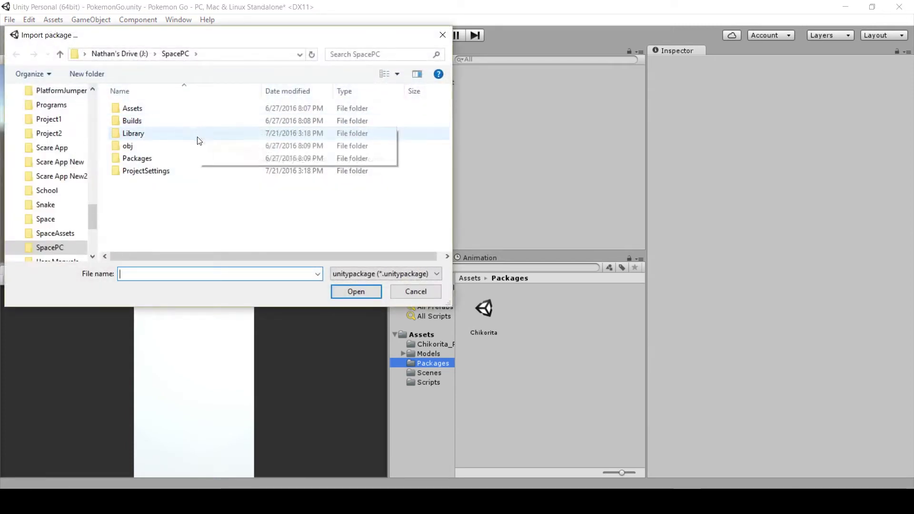
double_click(174, 162)
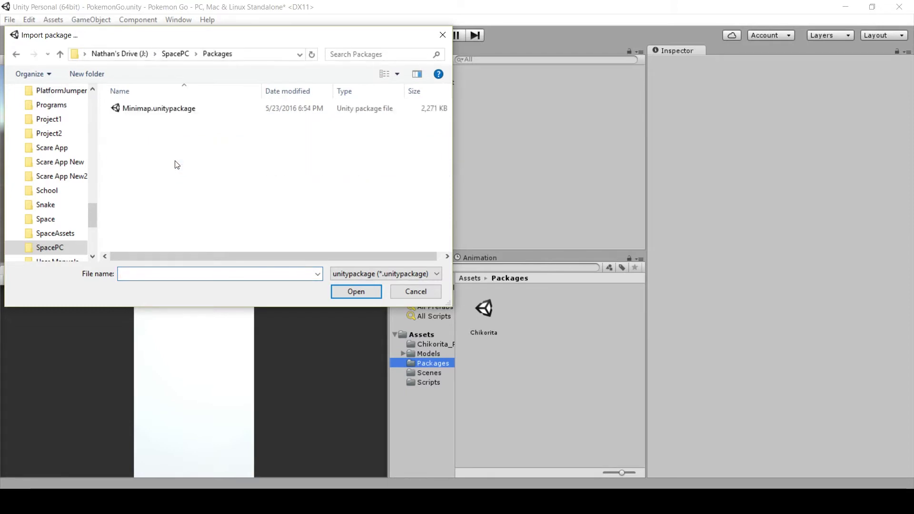
double_click(154, 108)
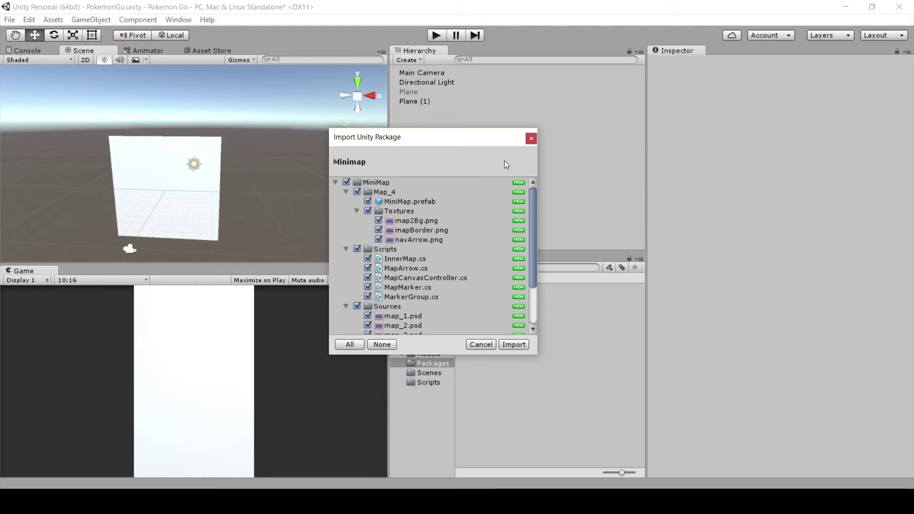
click(530, 139)
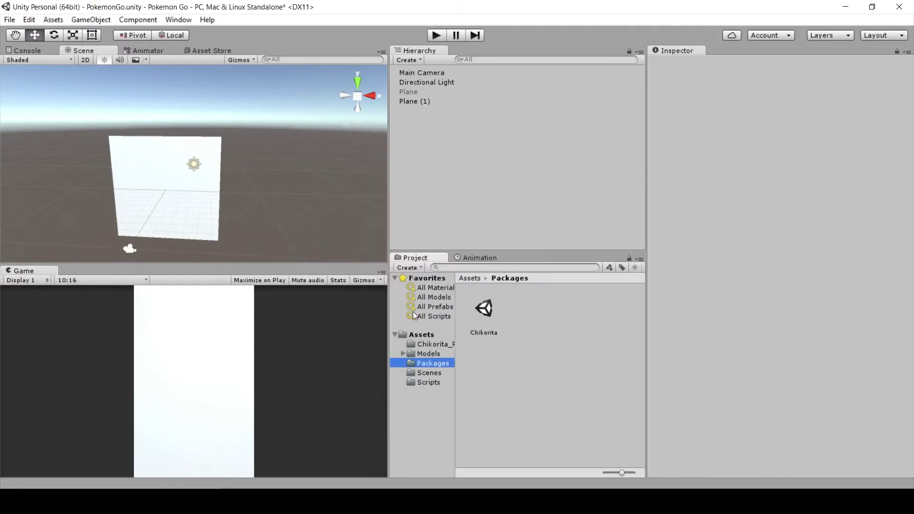
Examine the Chikorita model's sub-assets and materials in Models, and the ChikoritaAnim 1 import settings in Chikorita_Pkg
click(439, 354)
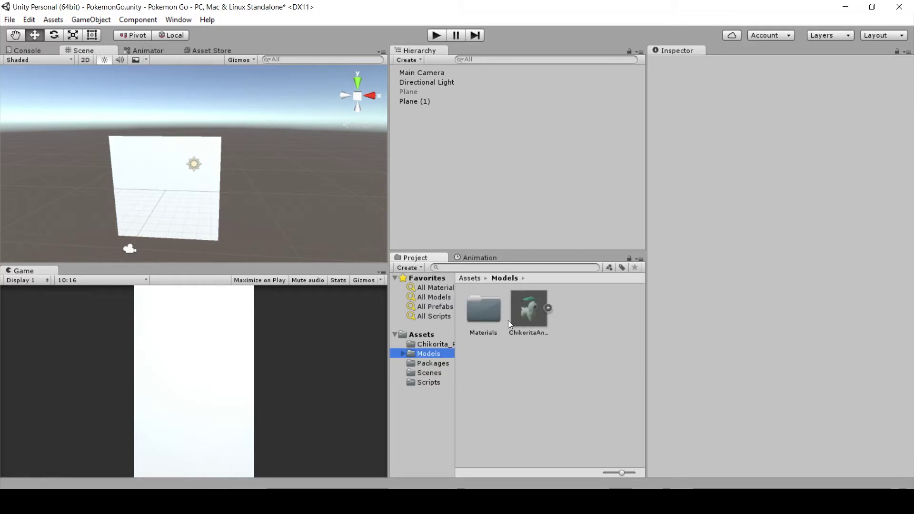
click(549, 308)
scroll(556, 403, down, 4)
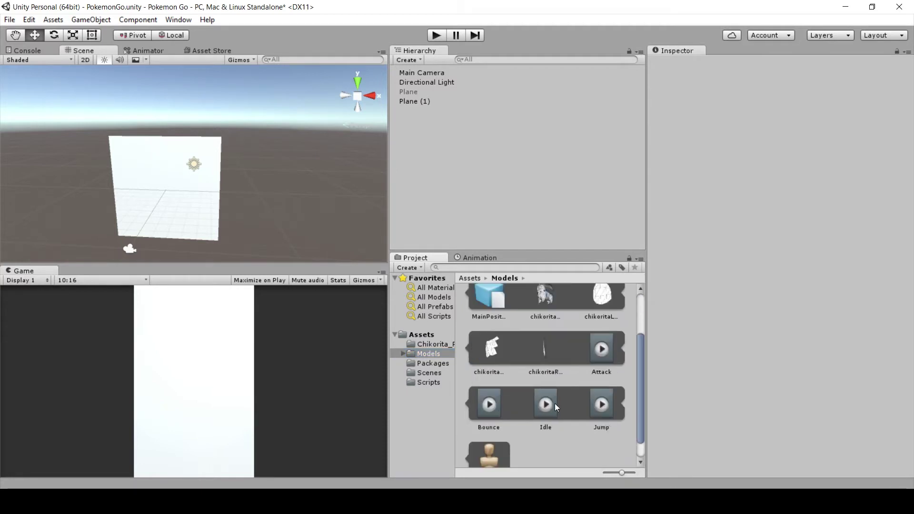
scroll(554, 401, up, 4)
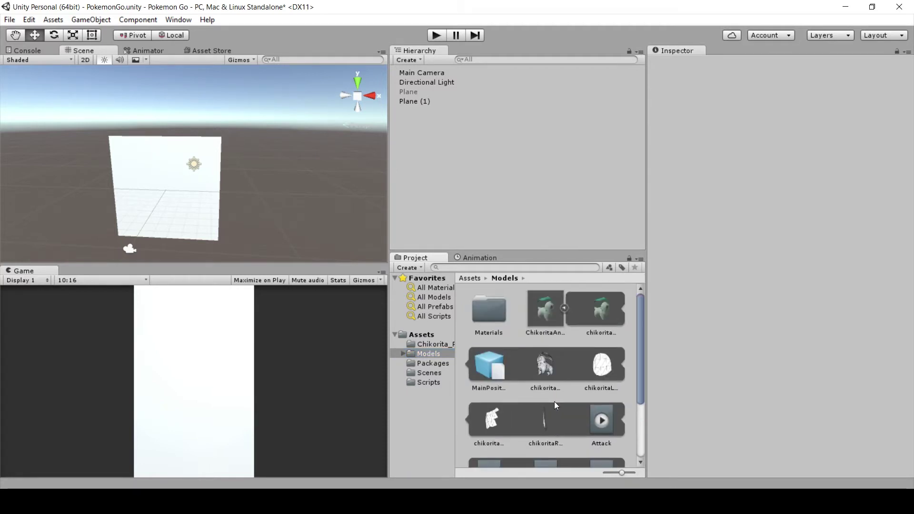
click(505, 322)
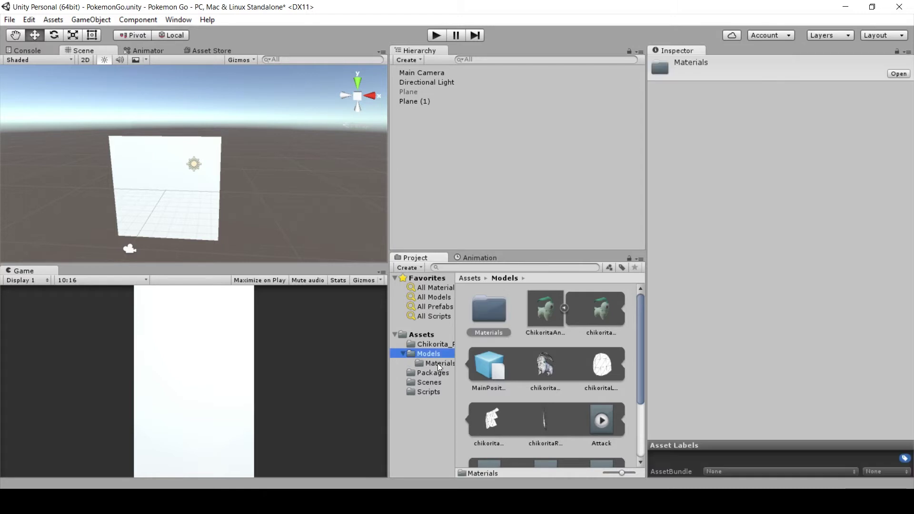
double_click(501, 315)
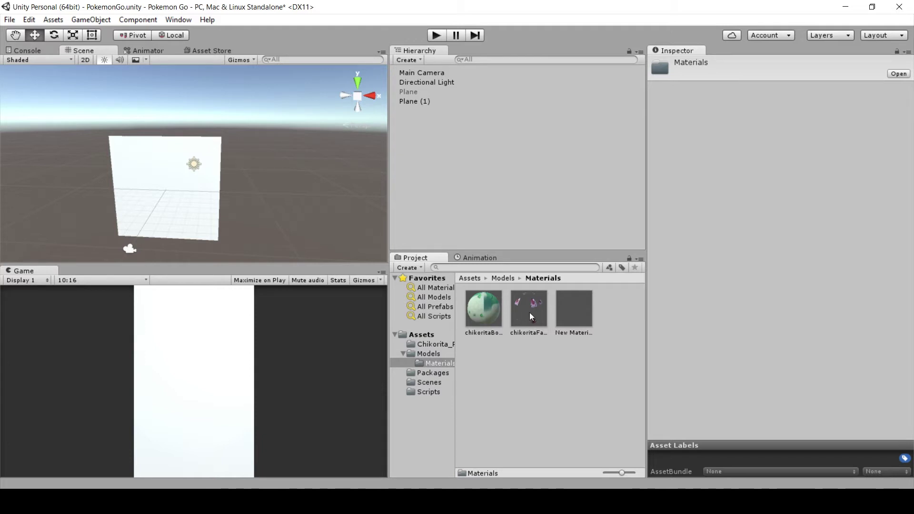
click(443, 363)
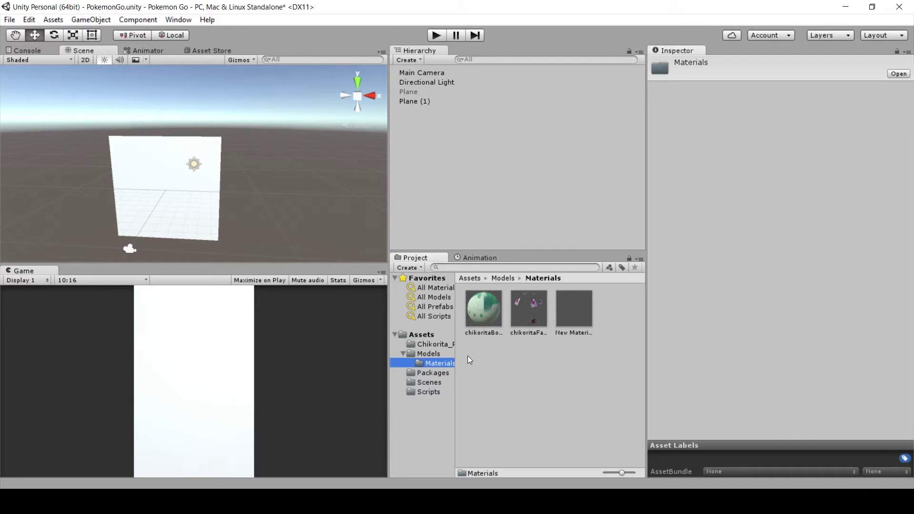
click(438, 344)
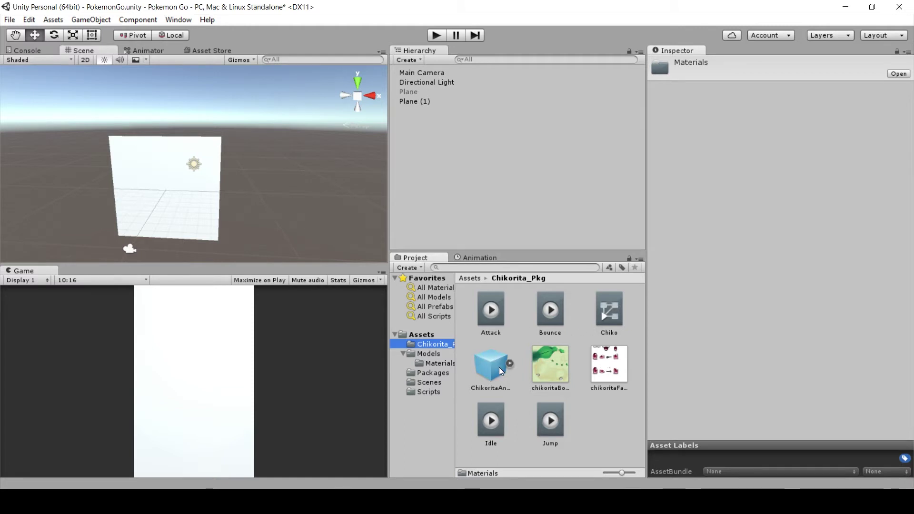
click(517, 388)
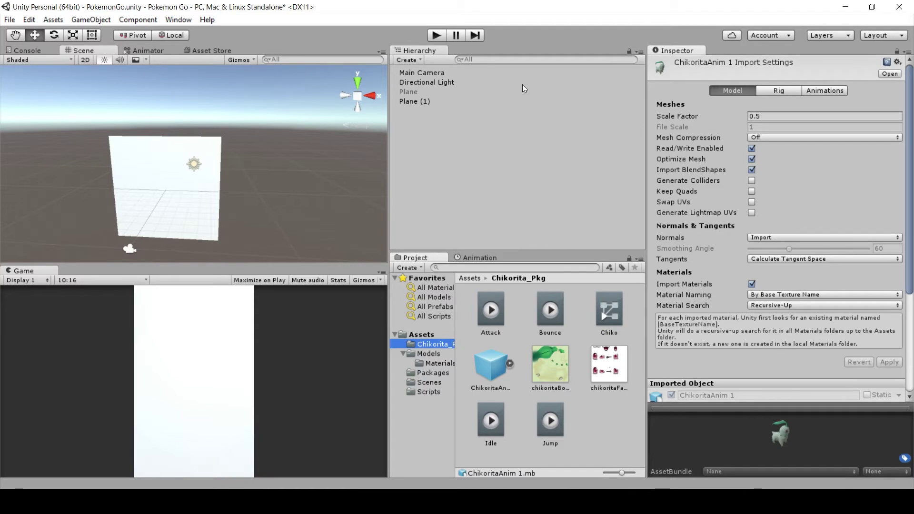
Create a cube in the scene and set its position to X 0, Y -2, Z 0
click(416, 59)
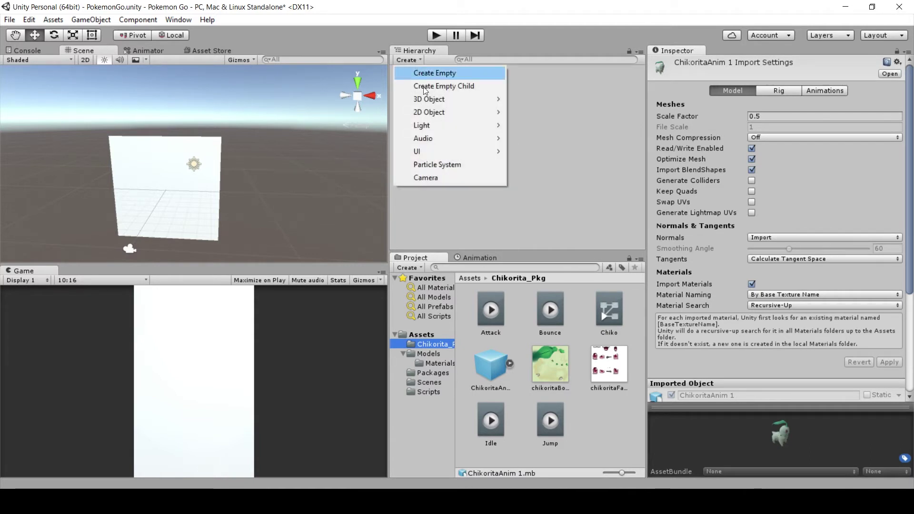
mouse_move(429, 99)
click(381, 99)
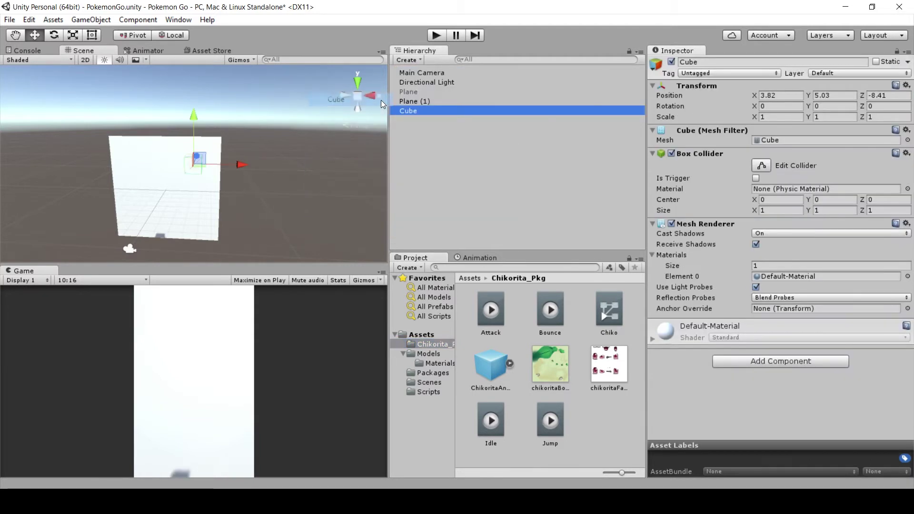
click(795, 96)
text(0)
key(Tab)
text(0)
key(Tab)
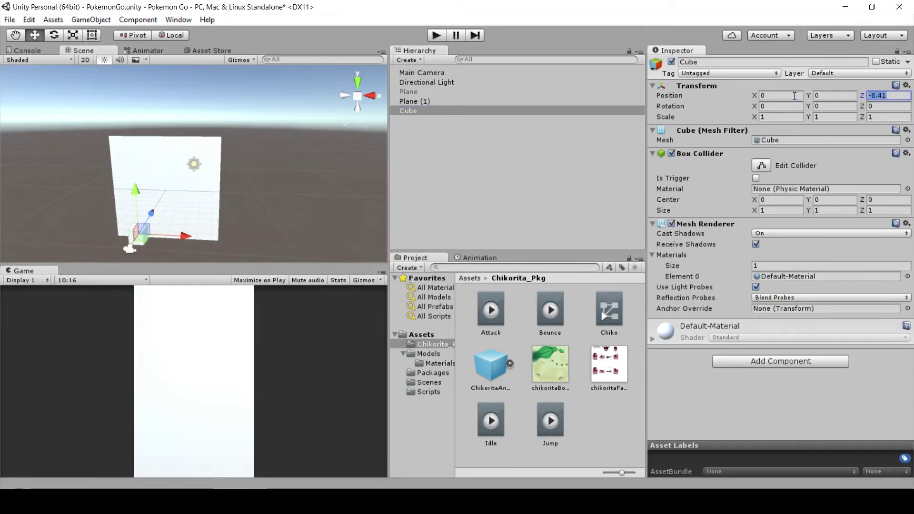
text(0)
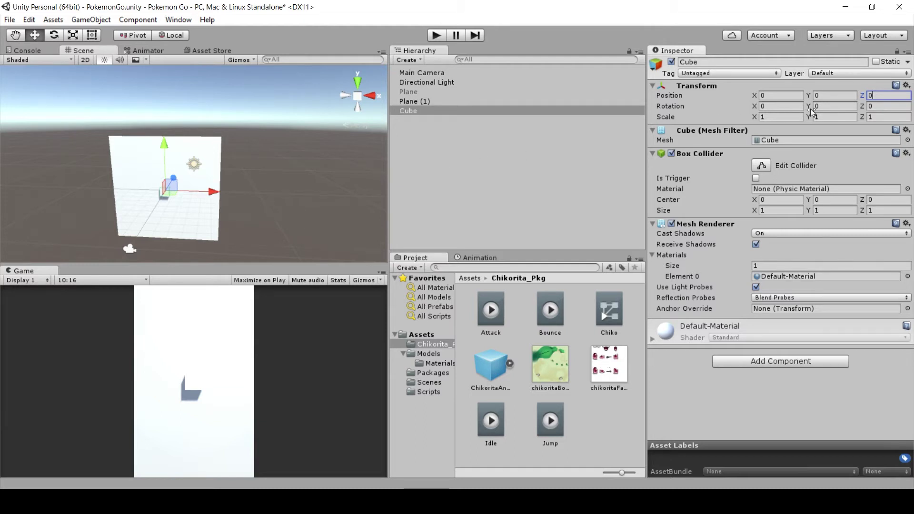
click(822, 96)
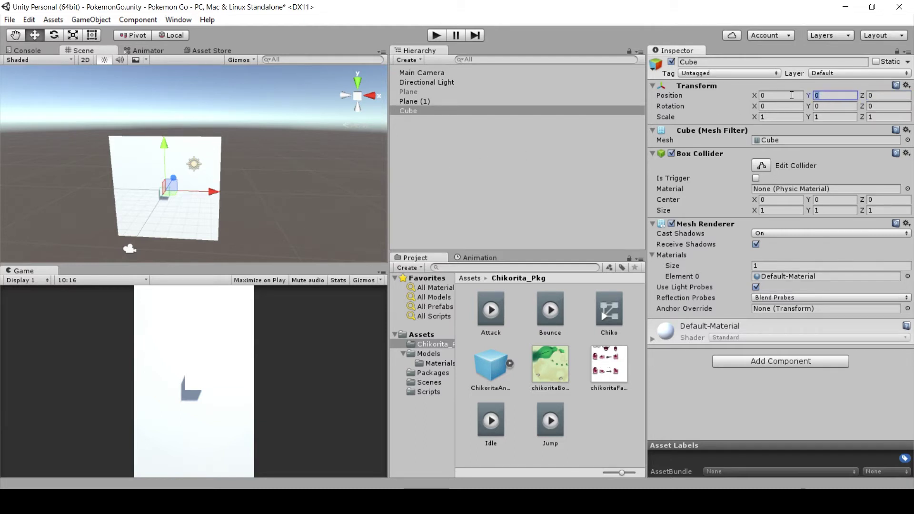
text(-2)
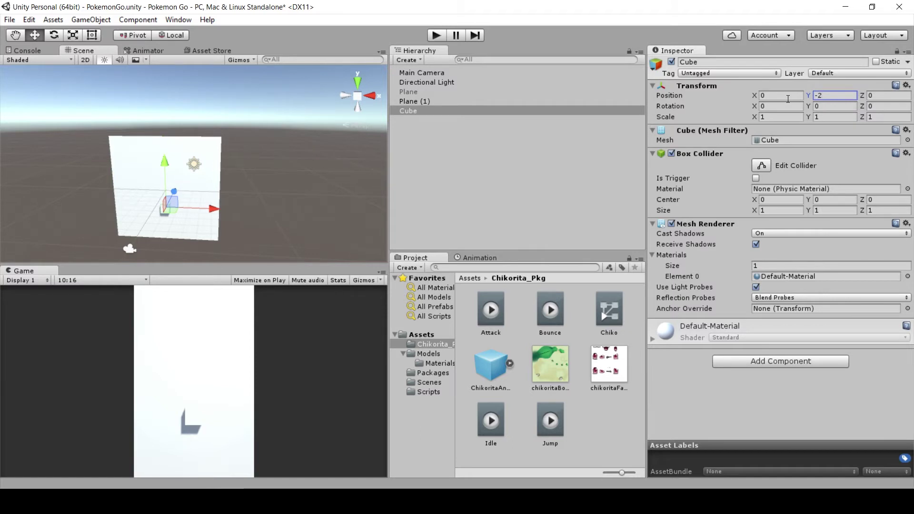
Set the cube's scale to 20 on X and 20 on Z
click(787, 119)
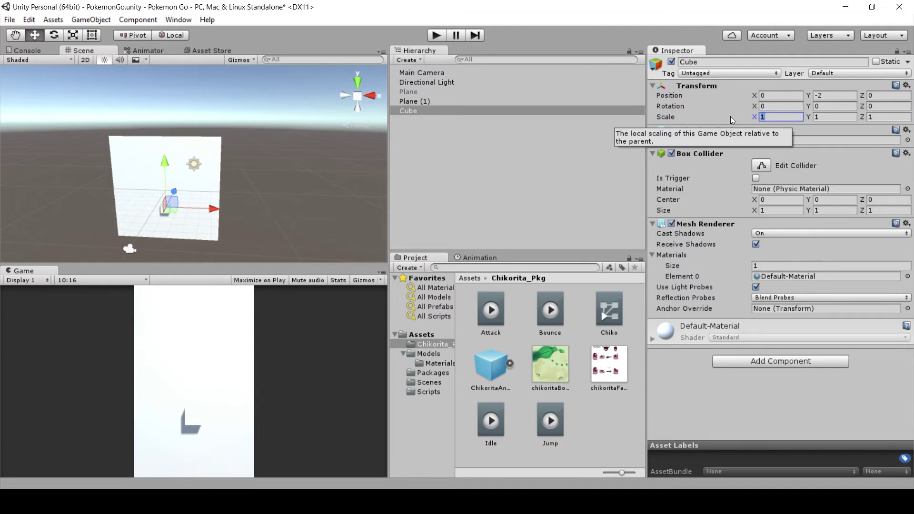
text(20)
key(Tab)
key(Tab)
text(20)
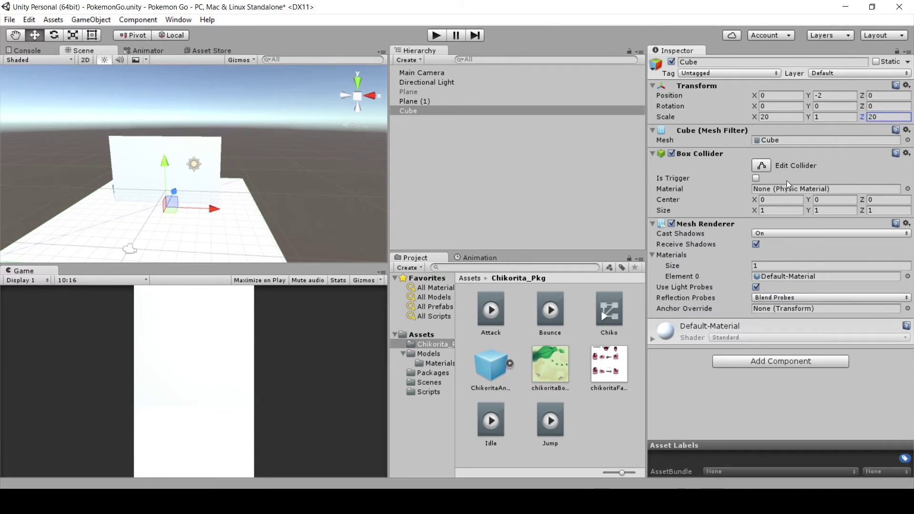
Delete the existing New Material asset from the Models/Materials folder
click(441, 363)
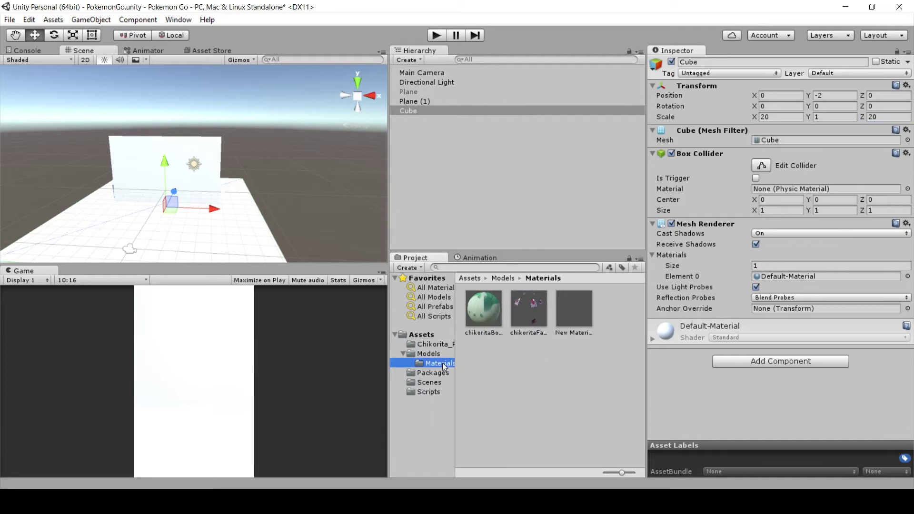
click(582, 313)
key(Delete)
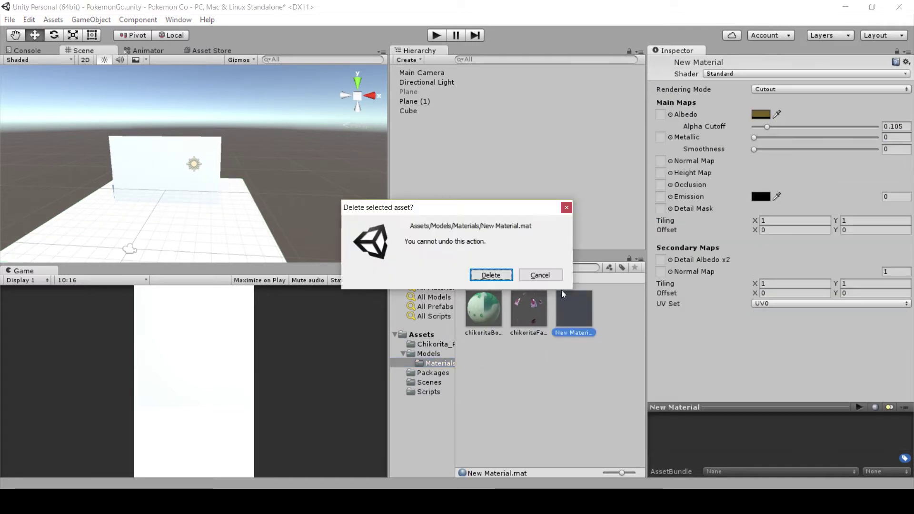
click(504, 275)
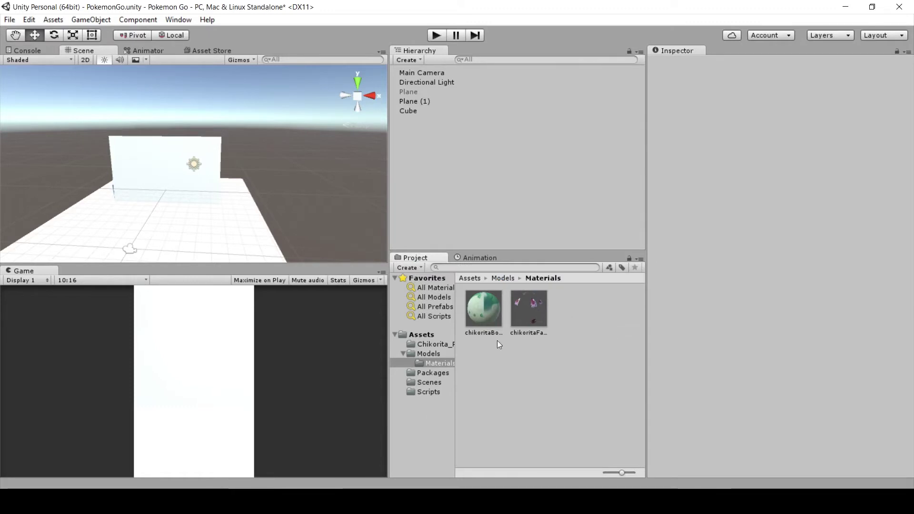
Create a new material in the Models/Materials folder and set its rendering mode to Cutout
click(419, 267)
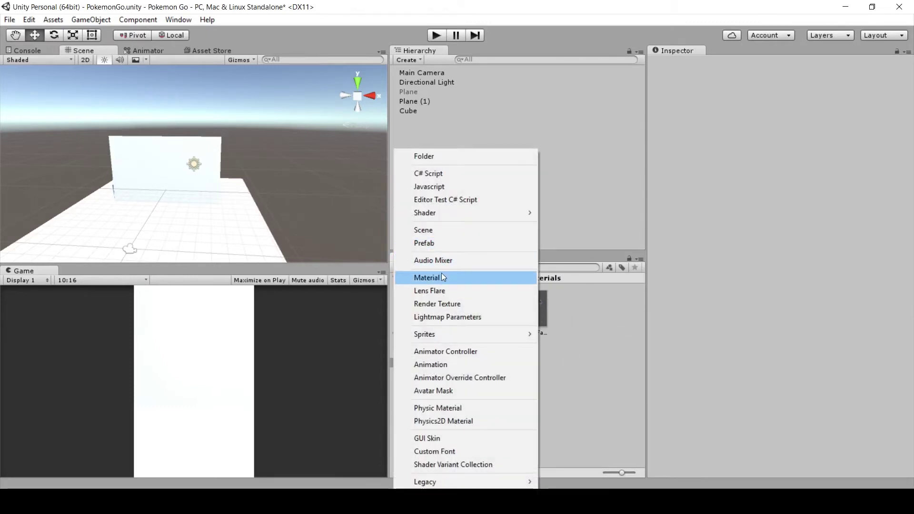
click(439, 277)
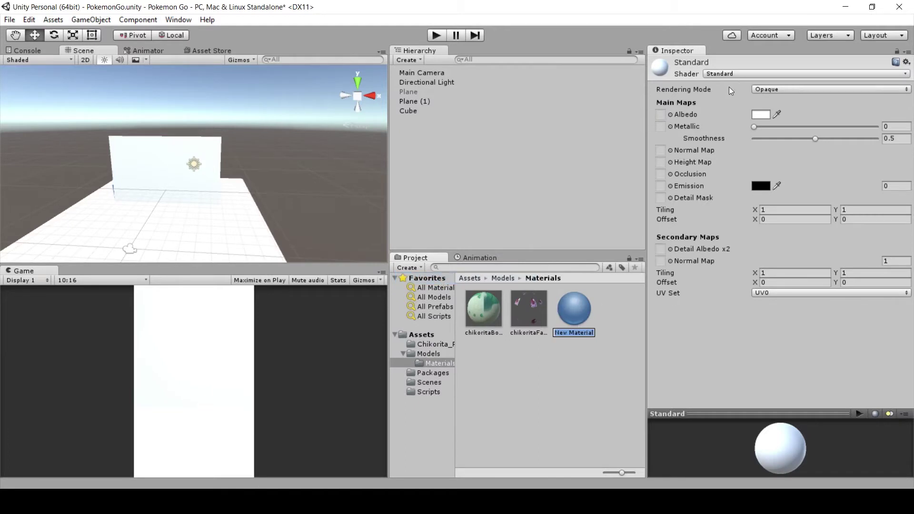
click(784, 90)
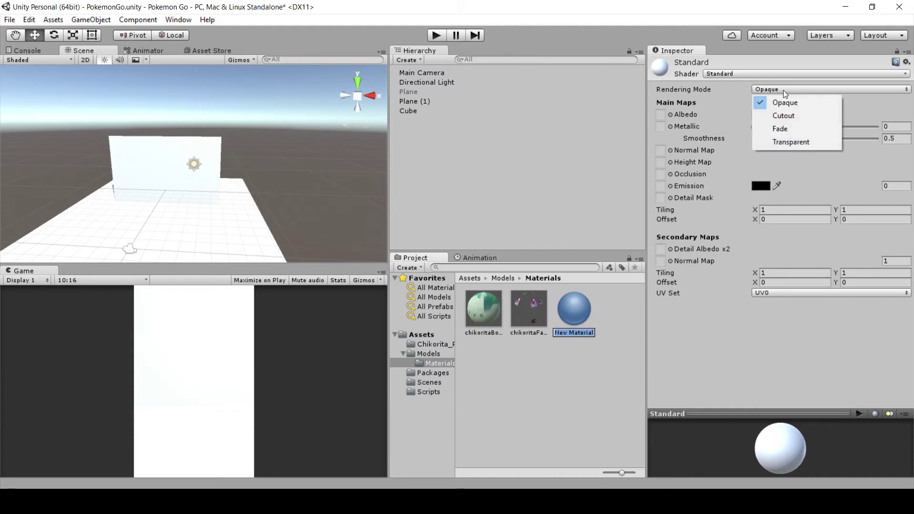
click(782, 119)
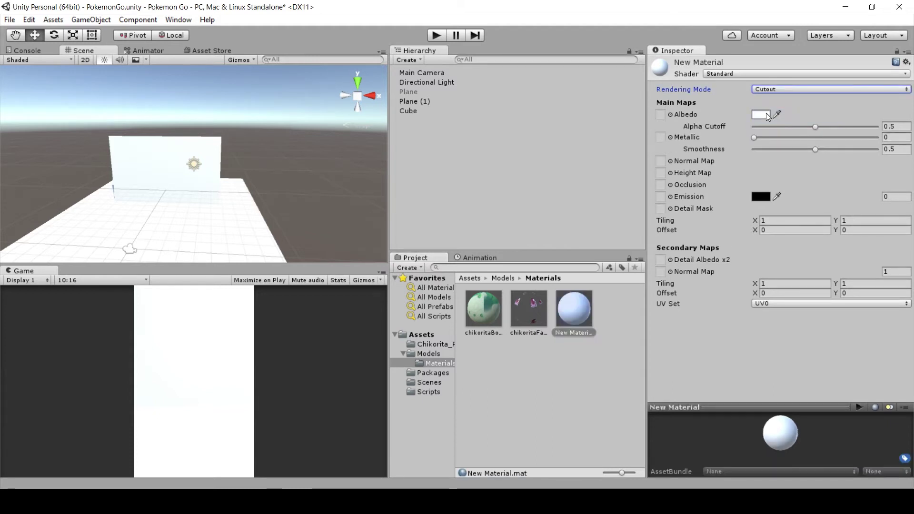
Set the new material's albedo colour to dark brown, hex 614411FF
click(761, 115)
drag(734, 199, 736, 205)
drag(719, 170, 712, 180)
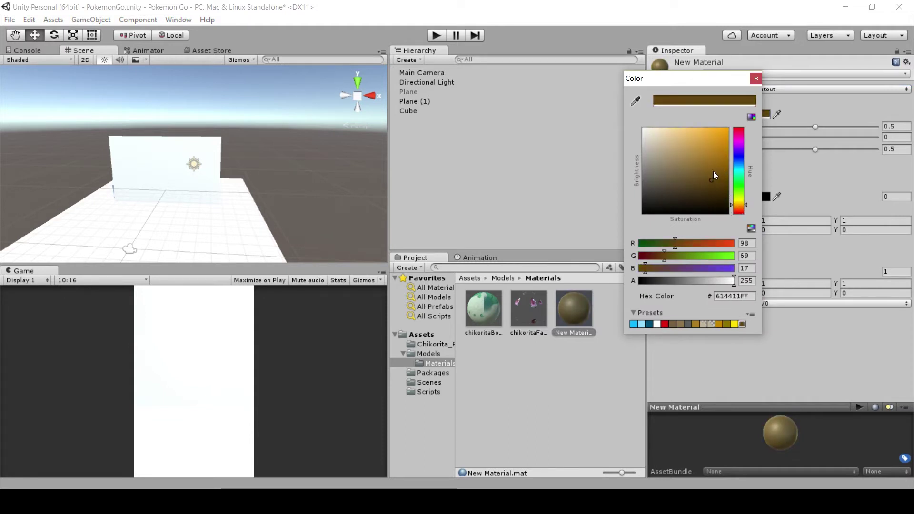
click(756, 78)
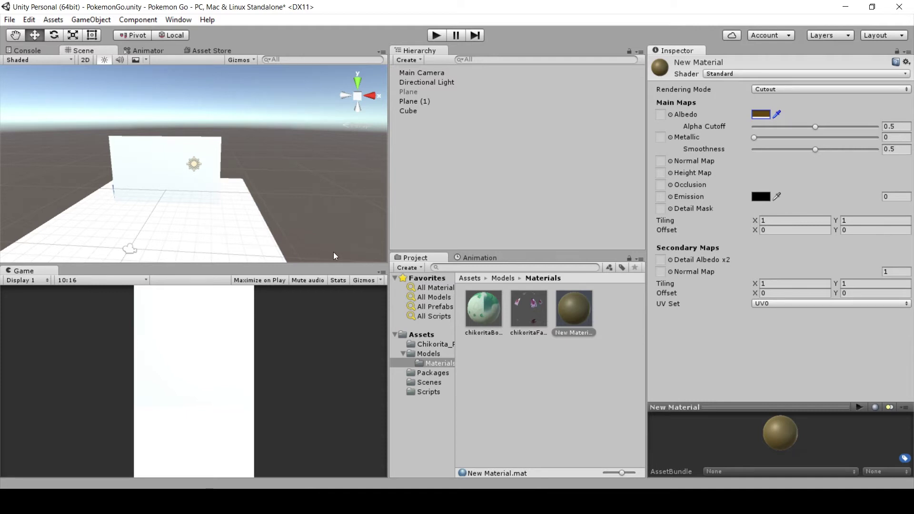
Apply the brown New Material to the Cube and select the Cube
click(574, 317)
drag(576, 314, 413, 113)
click(418, 110)
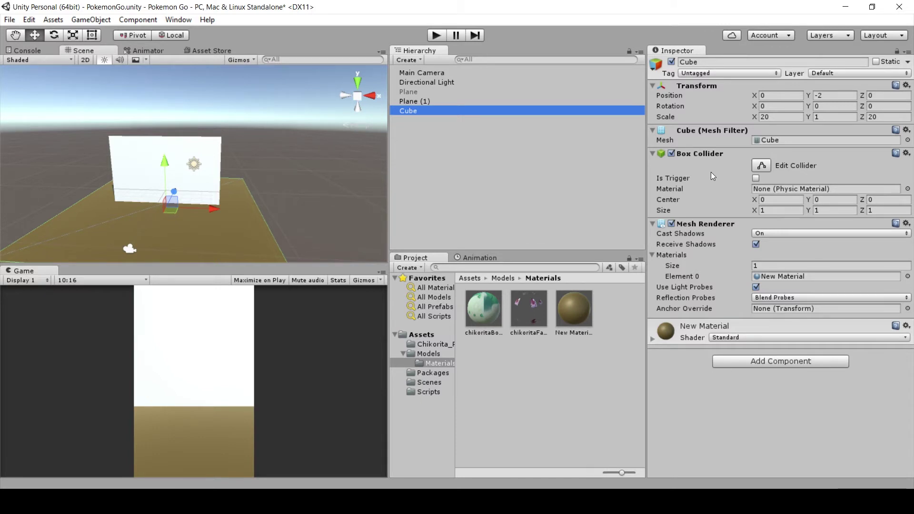
Add the ChikoritaAnim model from the Chikorita_Pkg folder to the scene and set its position to 0, 0, 0
click(432, 344)
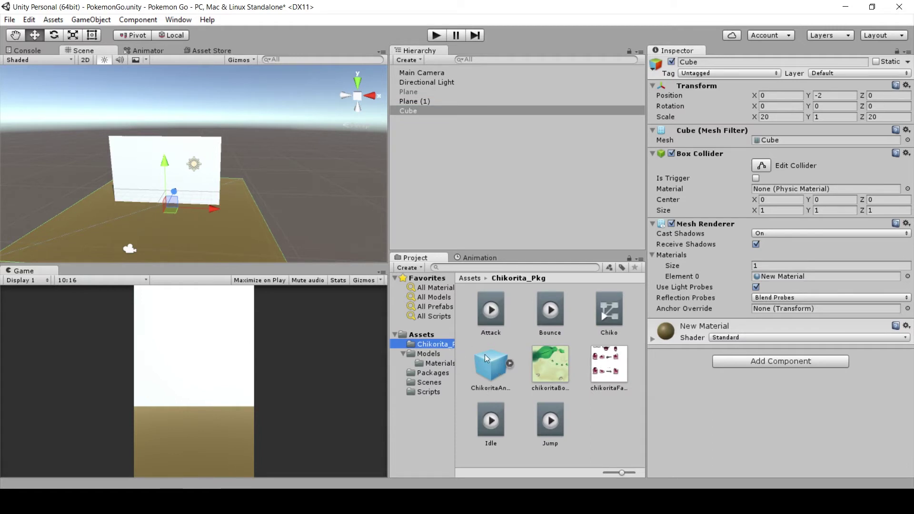
drag(490, 369, 448, 152)
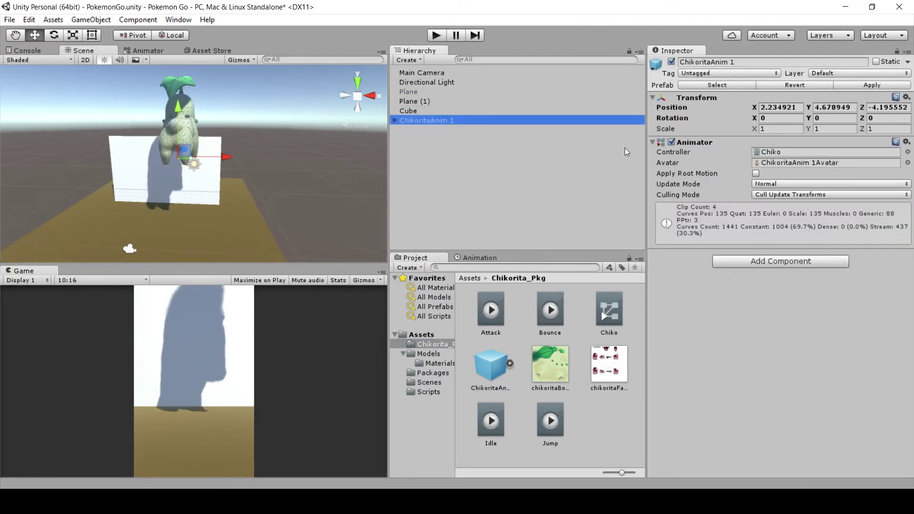
click(789, 108)
text(0)
key(Tab)
text(0)
key(Tab)
text(0)
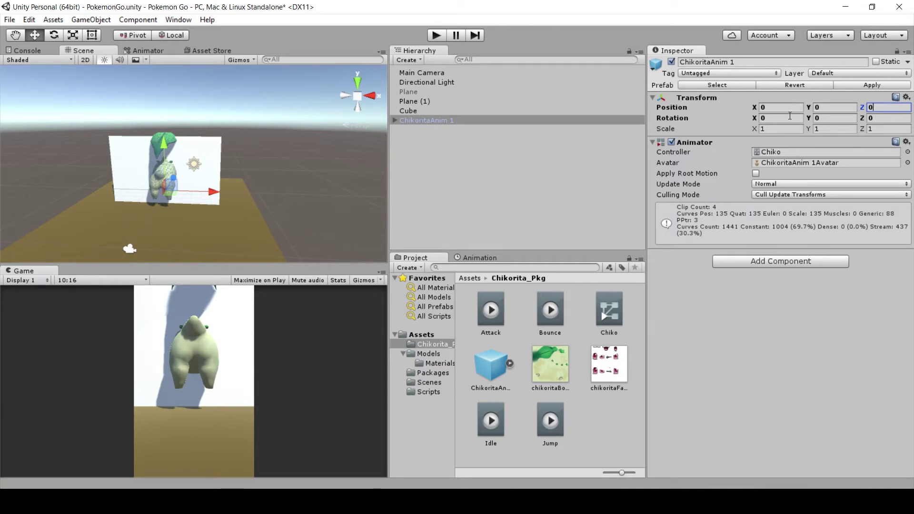
Set the Chikorita model's Y rotation to 180 and its scale to 0.25 on all three axes
click(839, 118)
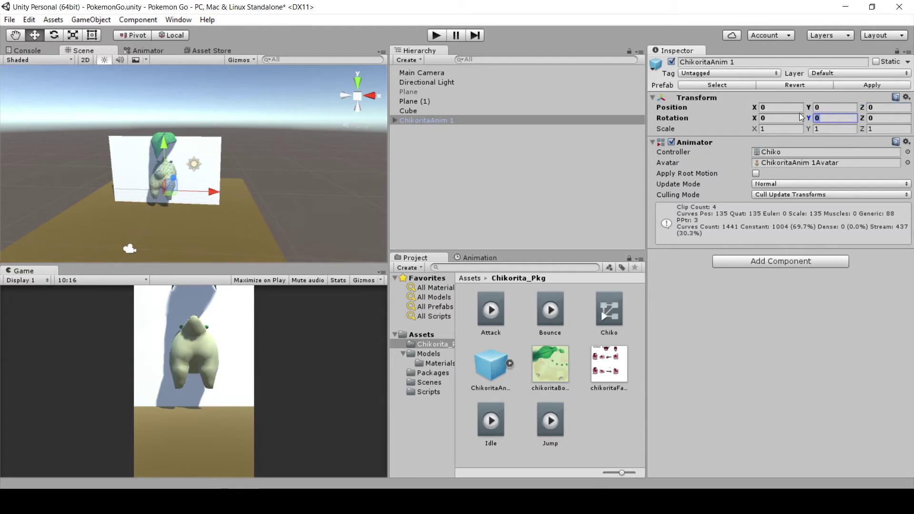
text(180)
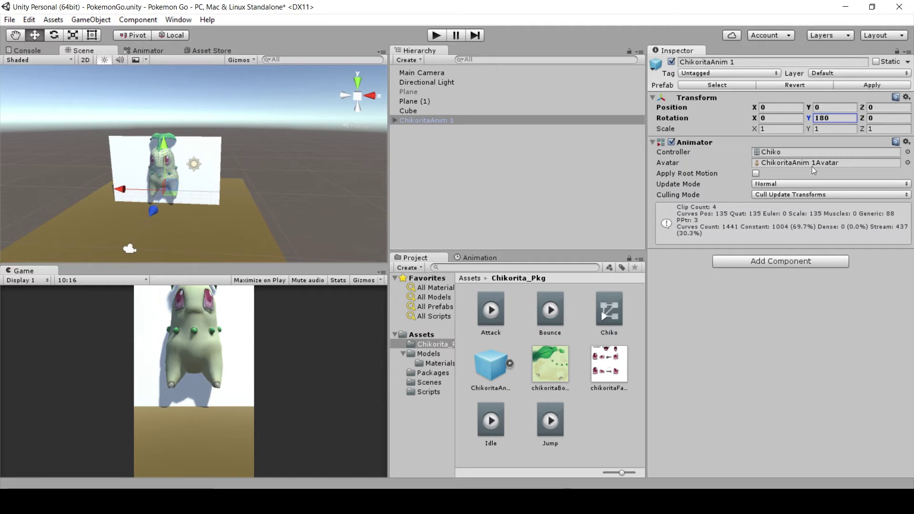
click(768, 130)
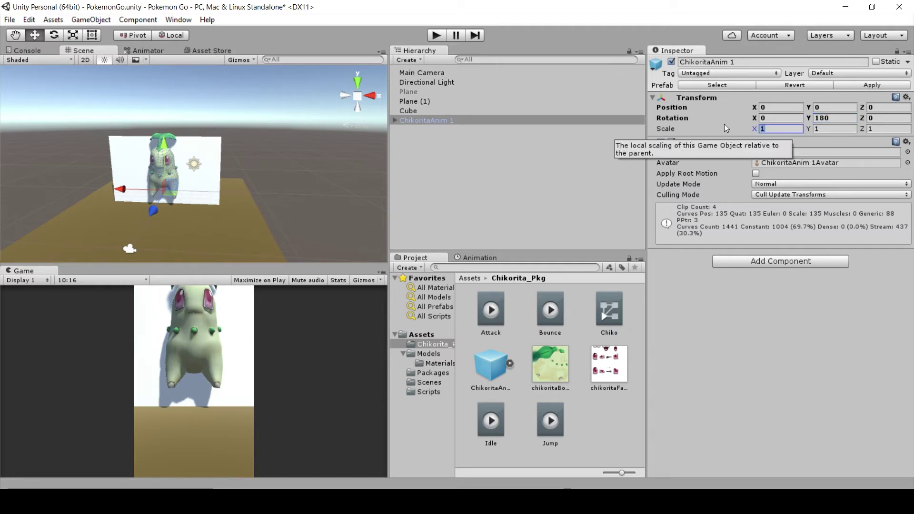
text(.25)
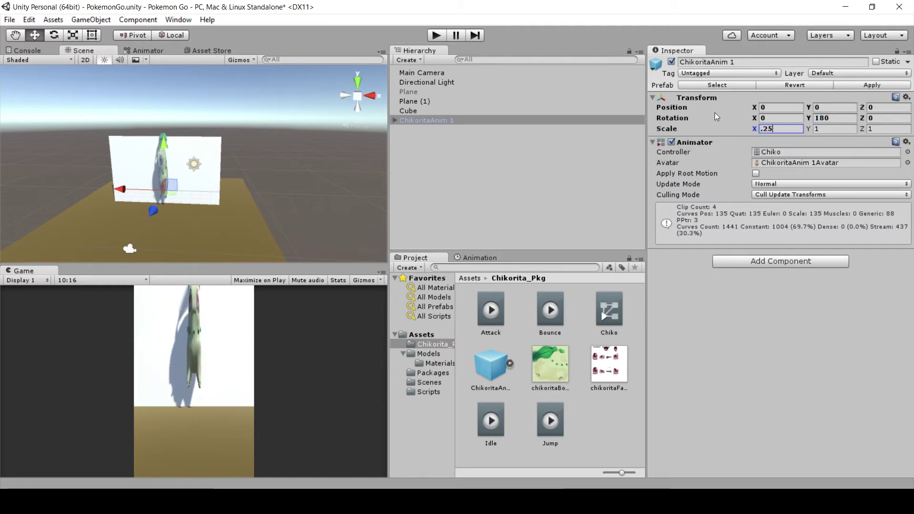
key(Tab)
text(.25)
key(Tab)
text(.25)
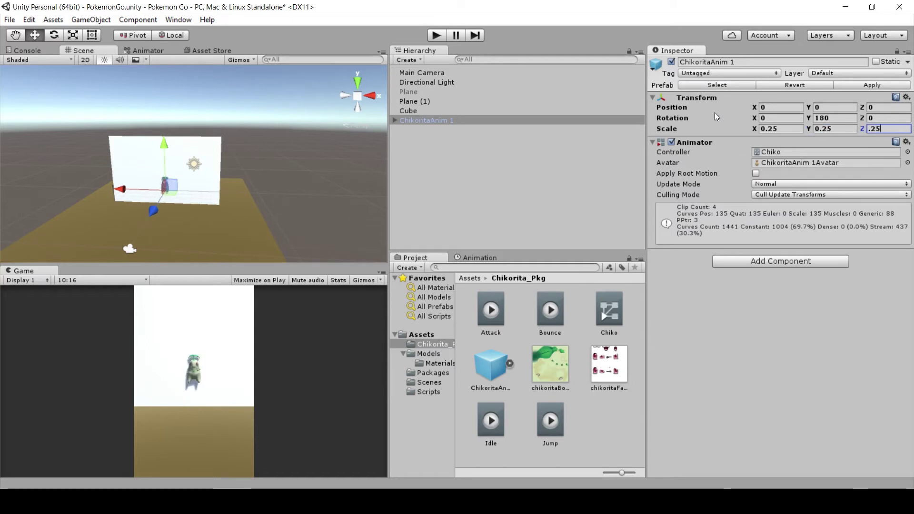
key(Return)
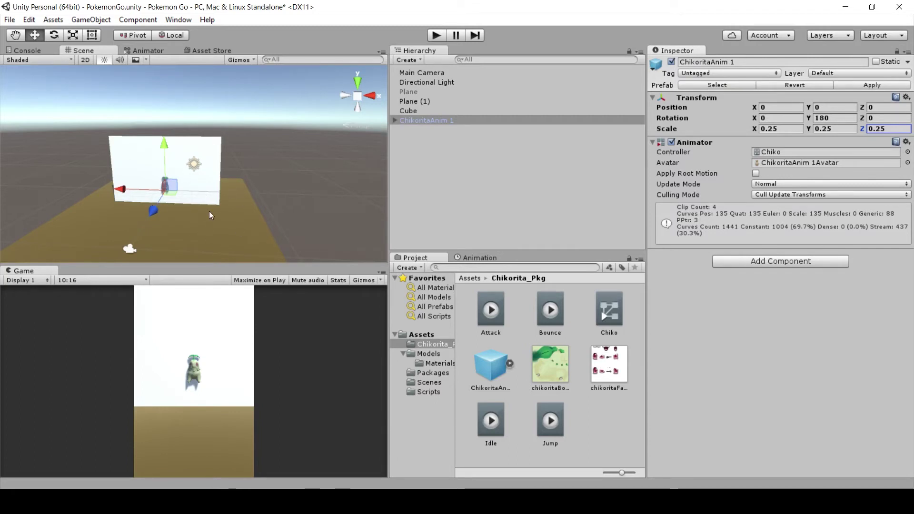
Move the Chikorita model towards the camera and set its Z position to -5
drag(154, 218, 142, 230)
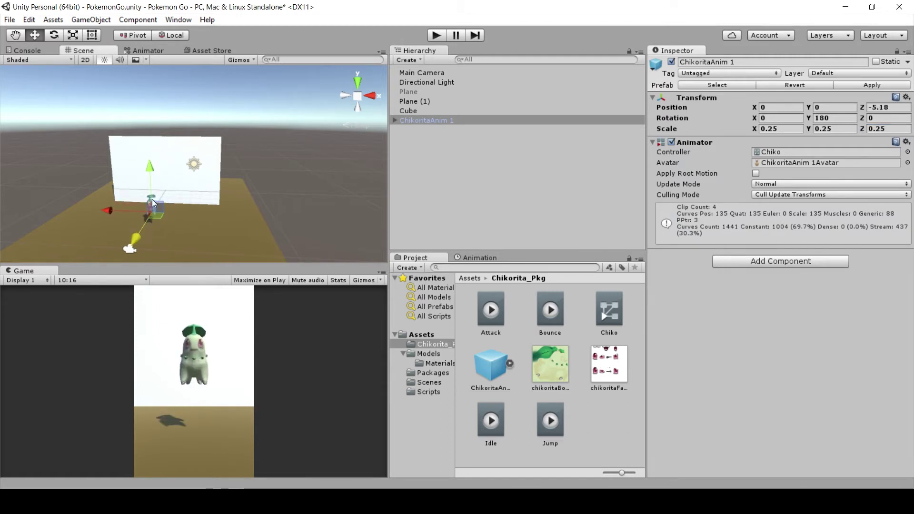
click(886, 111)
drag(899, 111, 857, 112)
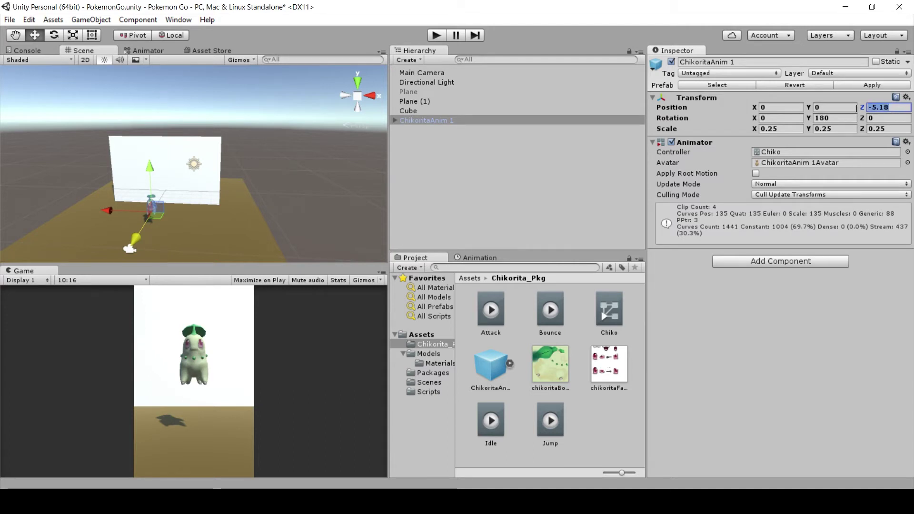
text(-5)
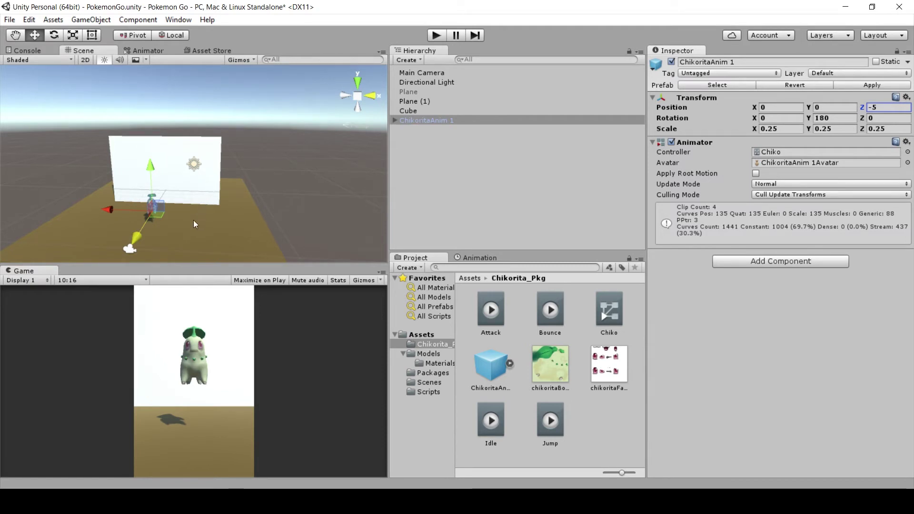
Lower the Chikorita model onto the brown ground and set its Y position to -1.4
scroll(194, 223, up, 5)
alt+drag(194, 224, 203, 188)
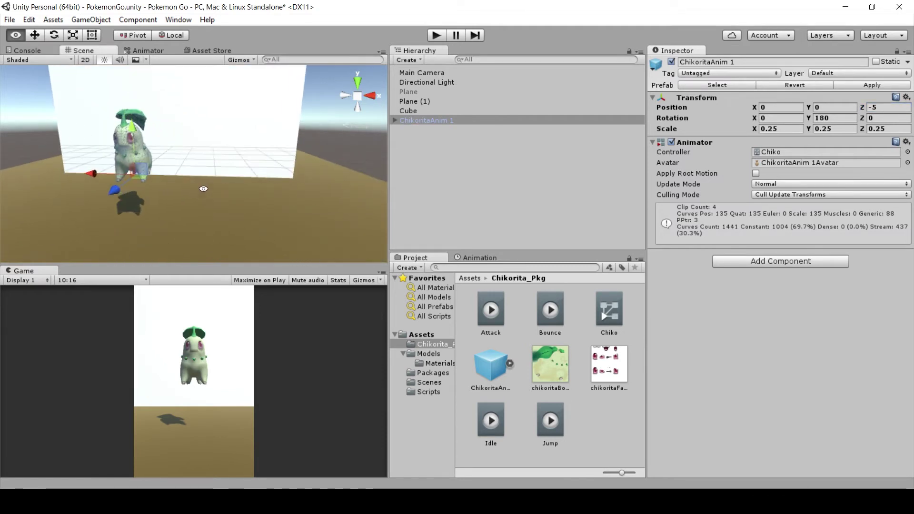
alt+drag(343, 186, 244, 182)
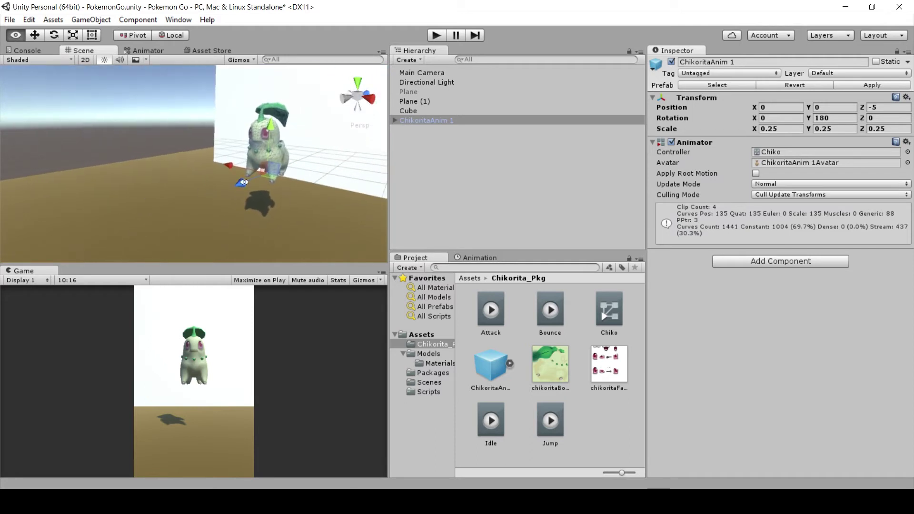
scroll(235, 186, up, 8)
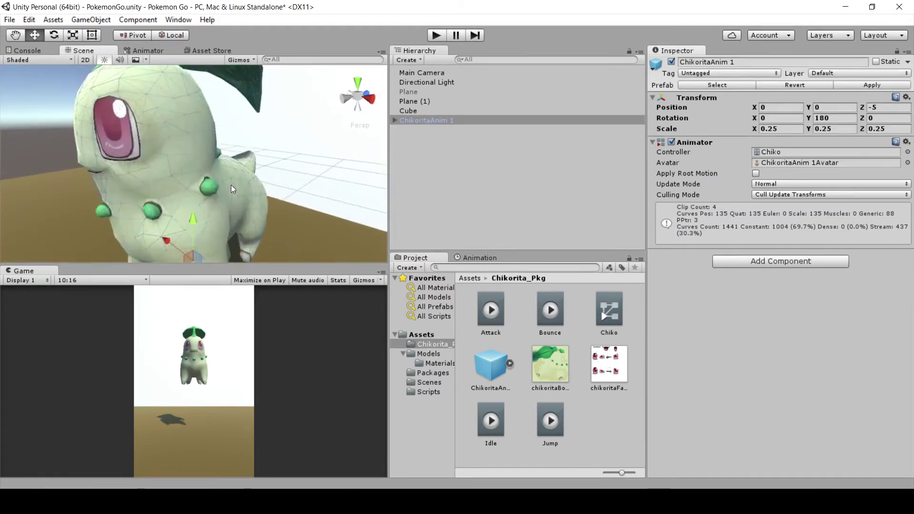
scroll(233, 189, down, 3)
alt+drag(234, 188, 251, 163)
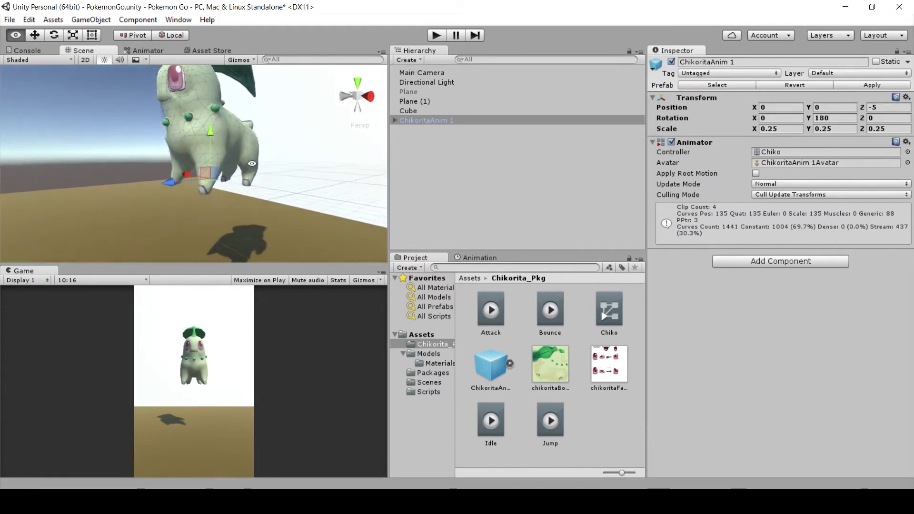
drag(210, 136, 208, 216)
alt+drag(270, 223, 218, 162)
click(820, 109)
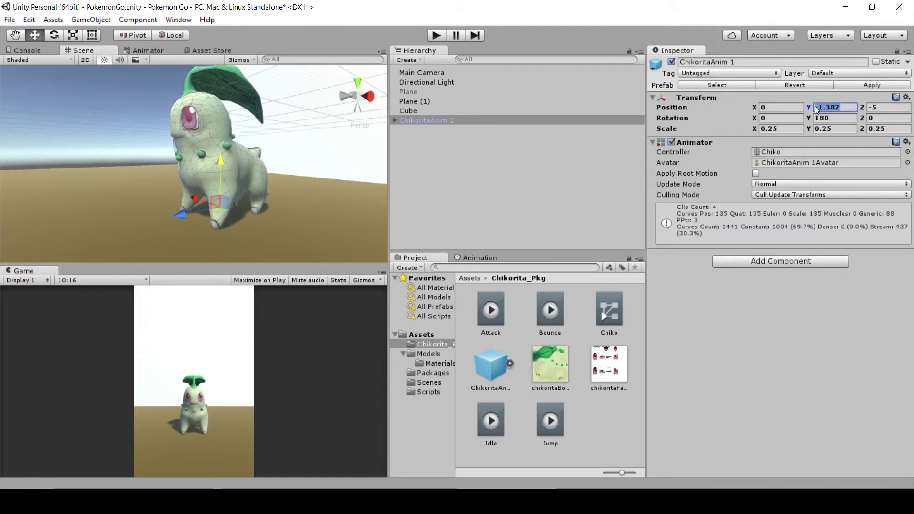
text(-1)
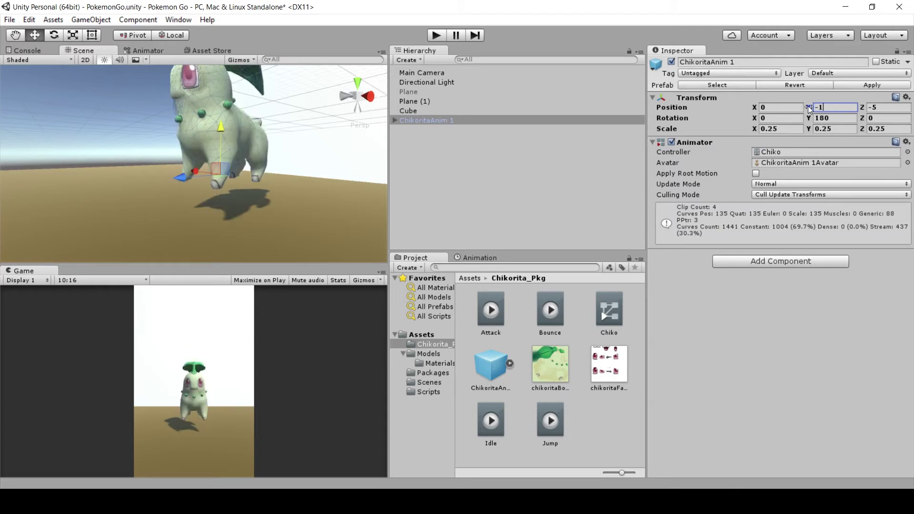
text(.4)
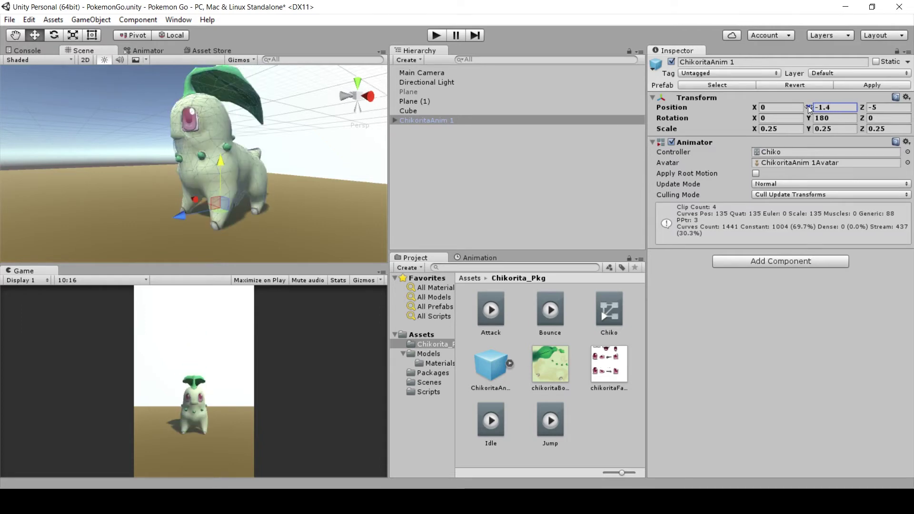
Select ChikoritaAnim 1 and preview its Idle animation clip in the Scene view
click(498, 111)
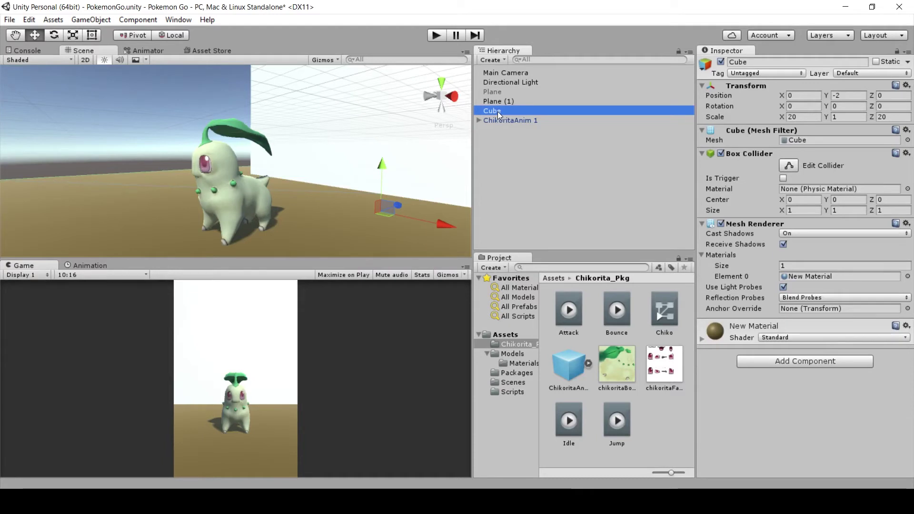
click(521, 120)
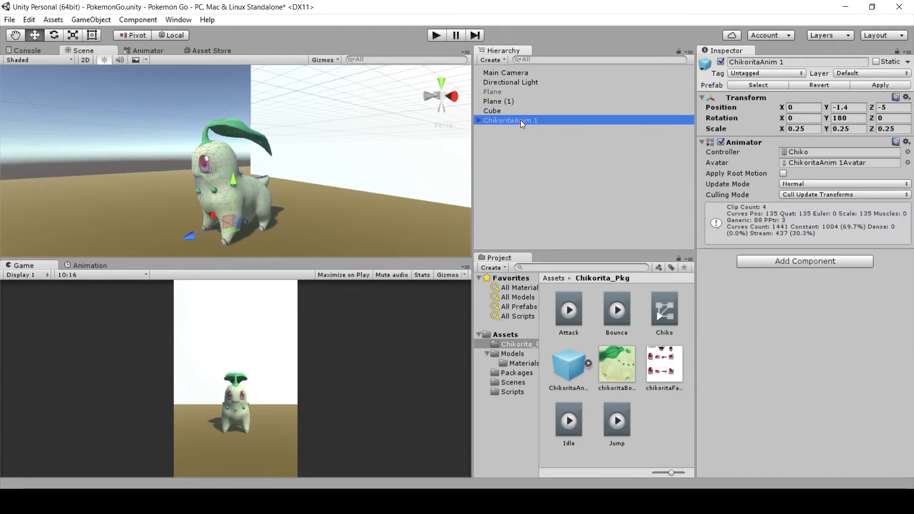
click(86, 265)
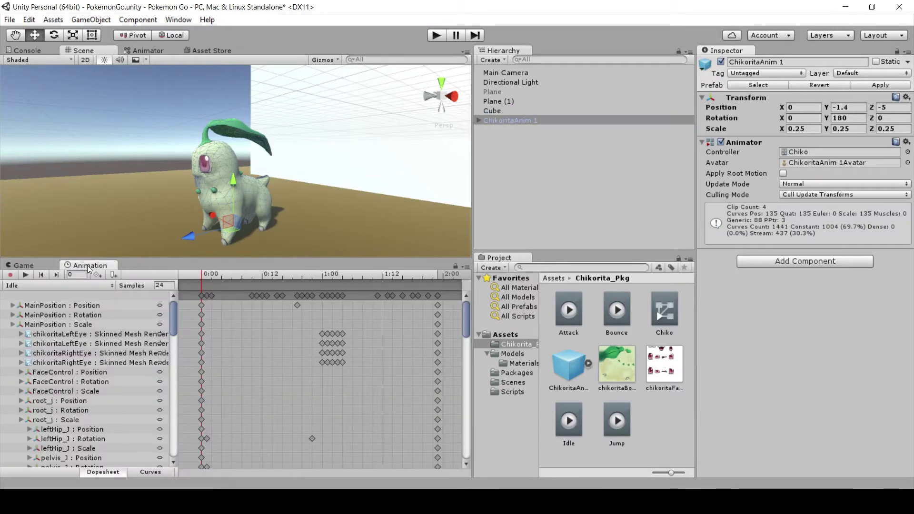
click(27, 276)
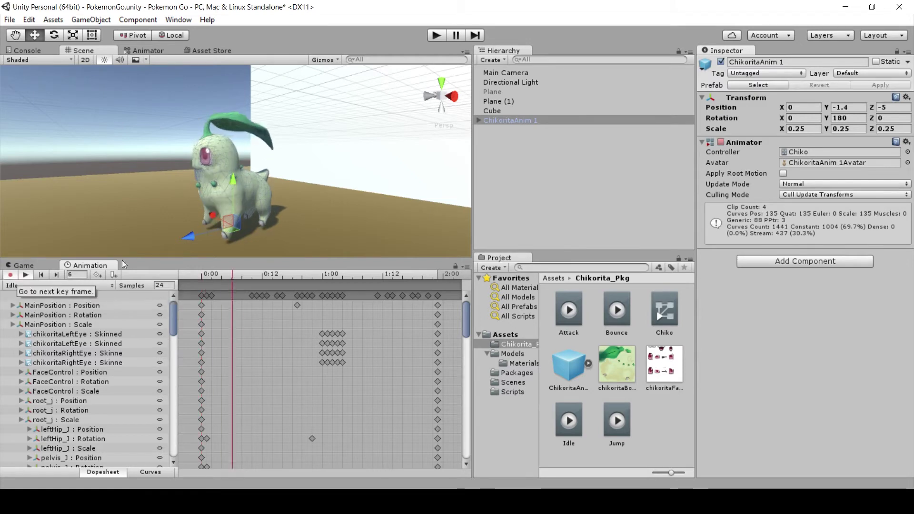
alt+drag(238, 231, 285, 241)
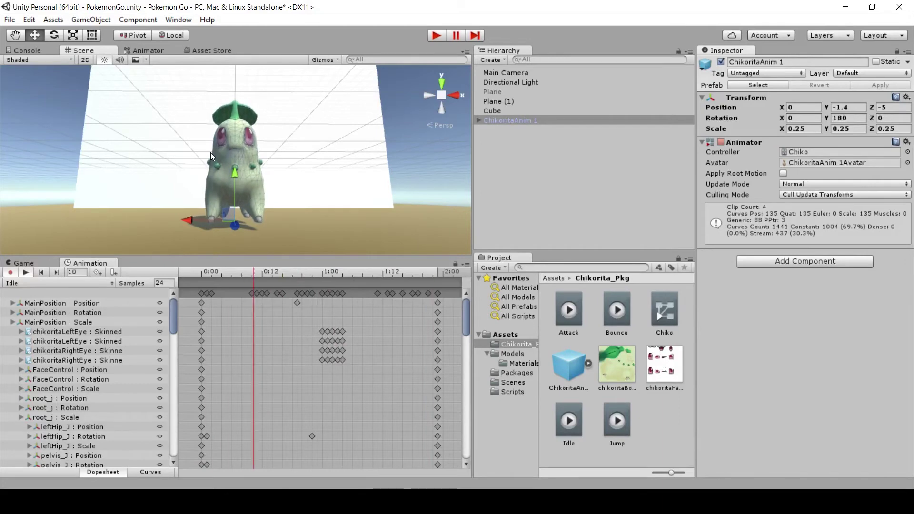
click(26, 273)
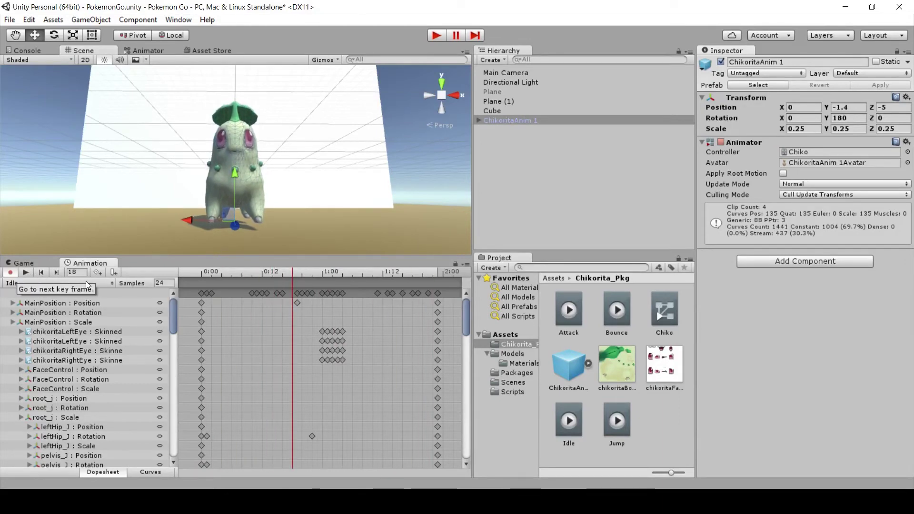
Switch to the Jump animation clip and preview it on the Chikorita from the front and side
click(88, 284)
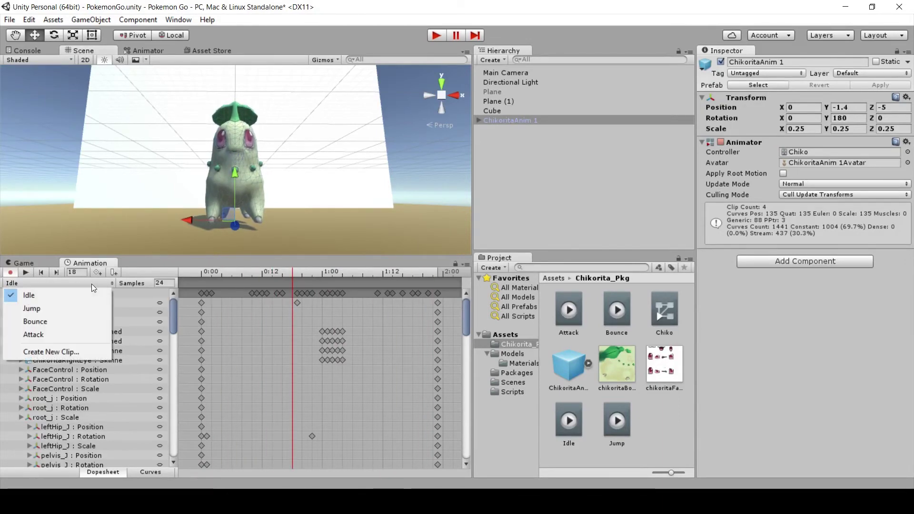
click(65, 307)
click(26, 272)
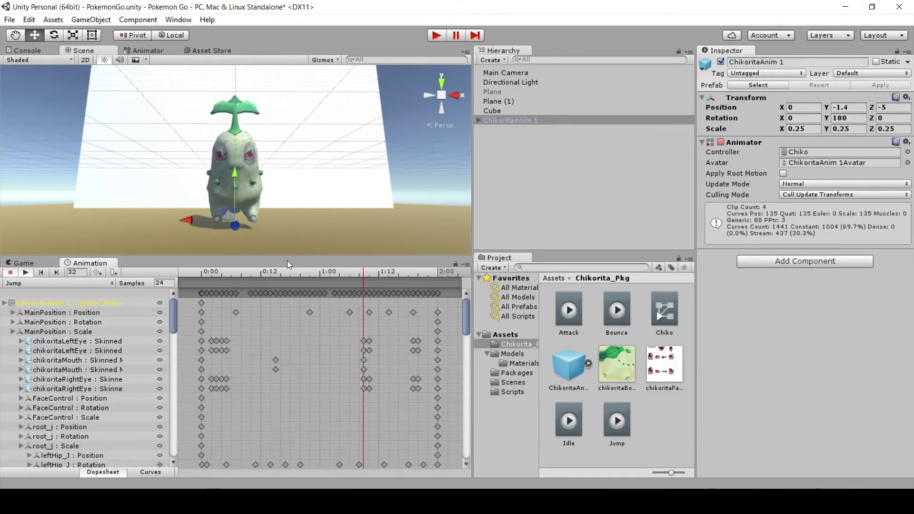
alt+drag(287, 252, 218, 264)
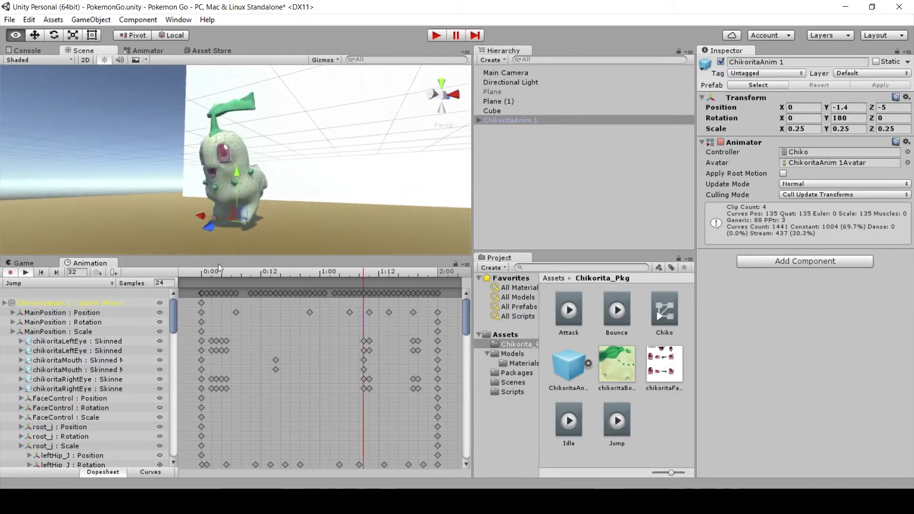
Preview the Chikorita's Bounce and Attack animation clips
click(56, 283)
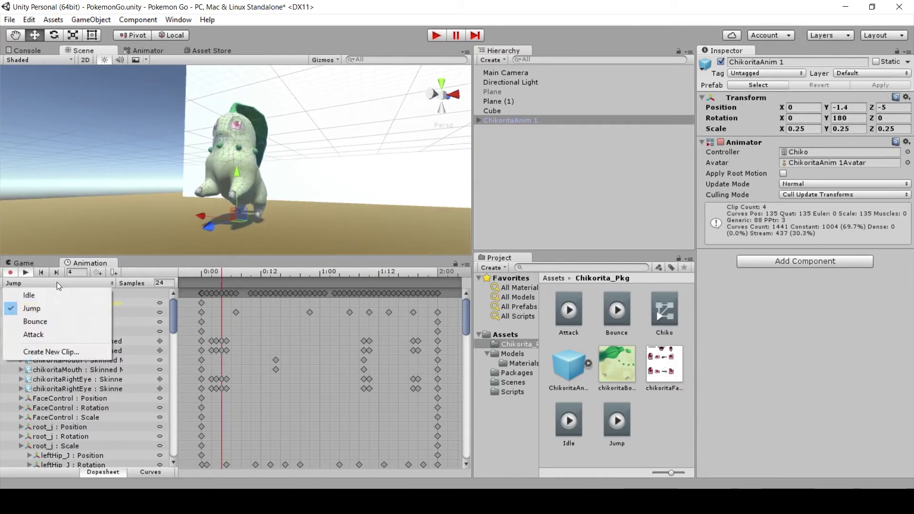
click(44, 321)
alt+drag(282, 201, 415, 219)
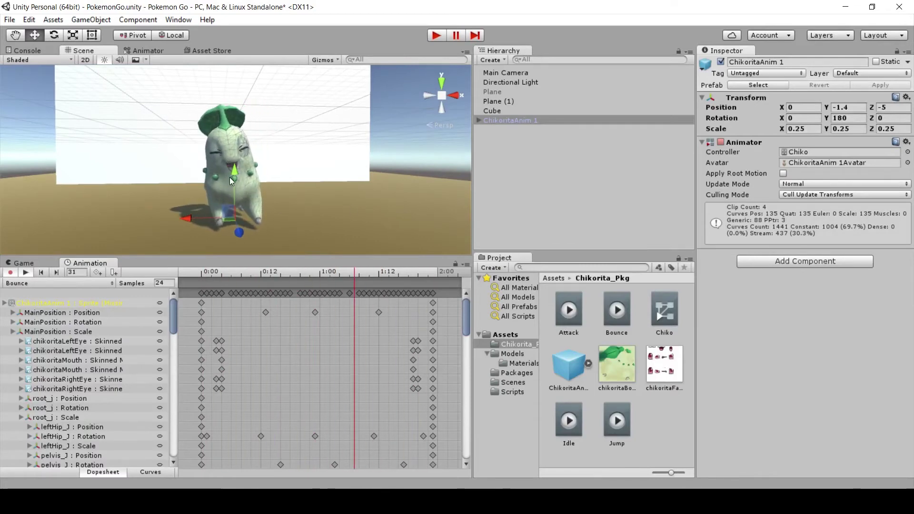
click(74, 283)
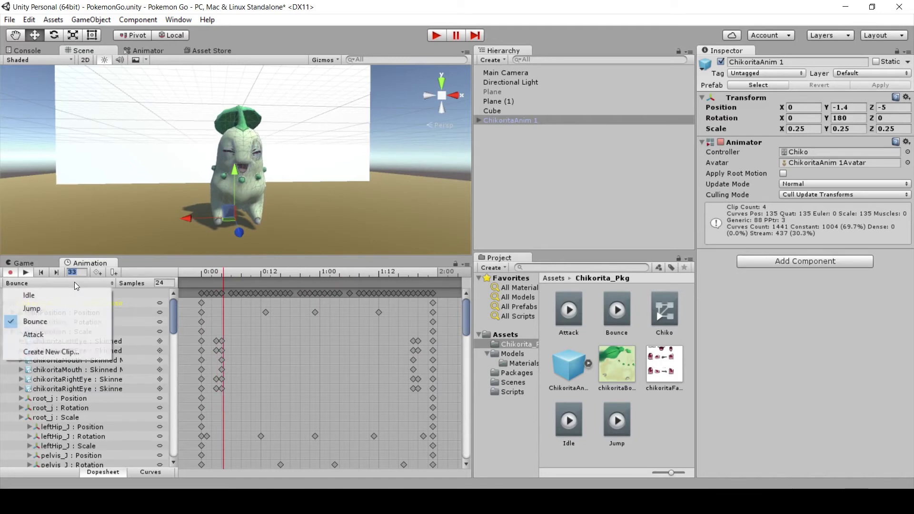
click(49, 332)
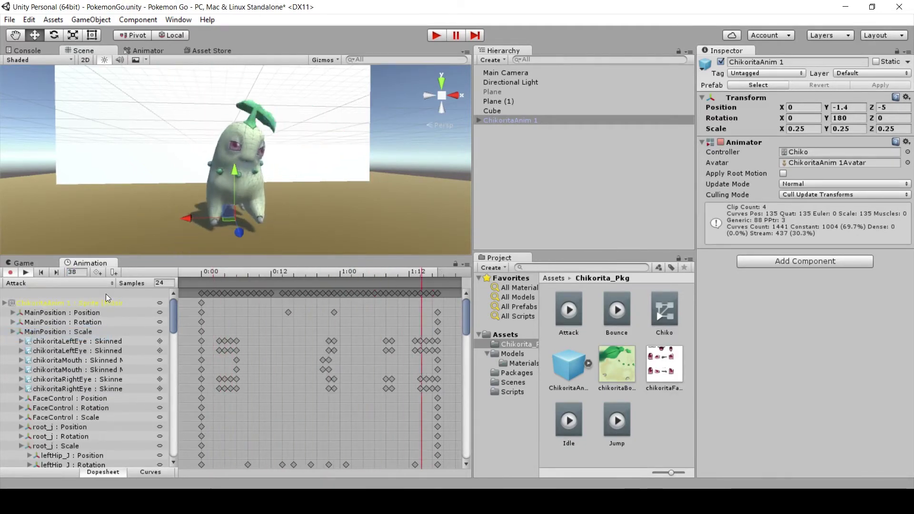
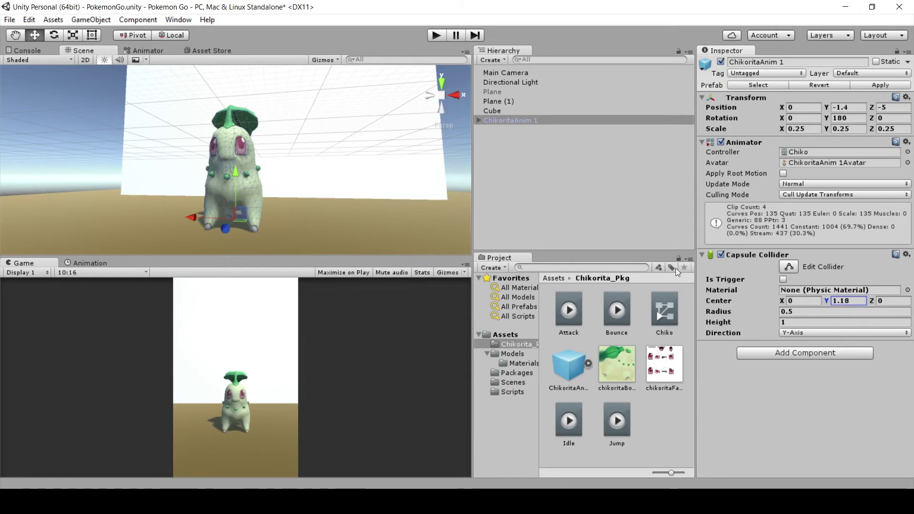
Set the Z centre of the Chikorita's Capsule Collider to 1.32
click(804, 301)
drag(873, 302, 897, 301)
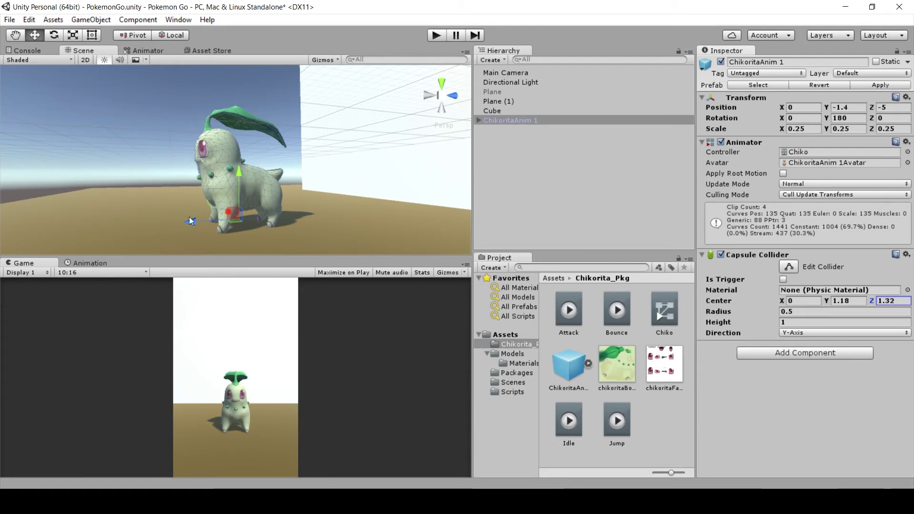
alt+drag(195, 185, 419, 207)
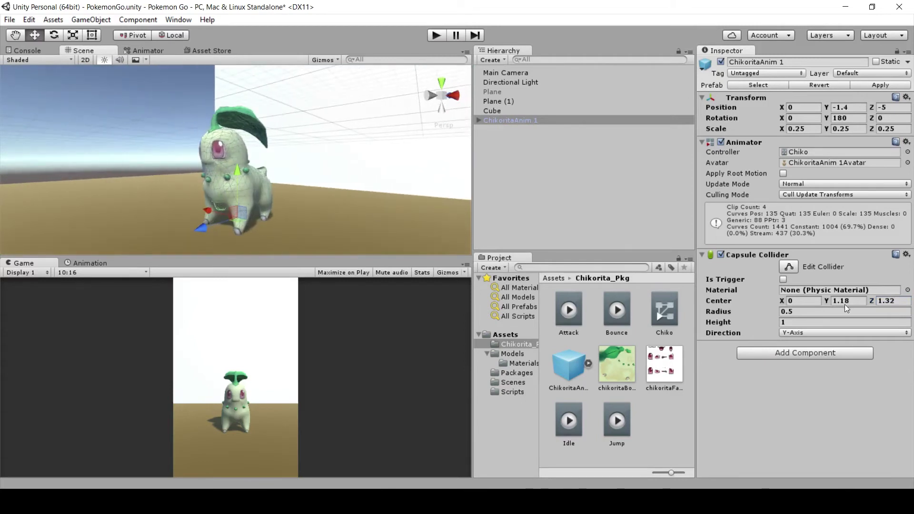
Set the radius of the Chikorita's Capsule Collider to 1.56 so it wraps the body's width
click(773, 311)
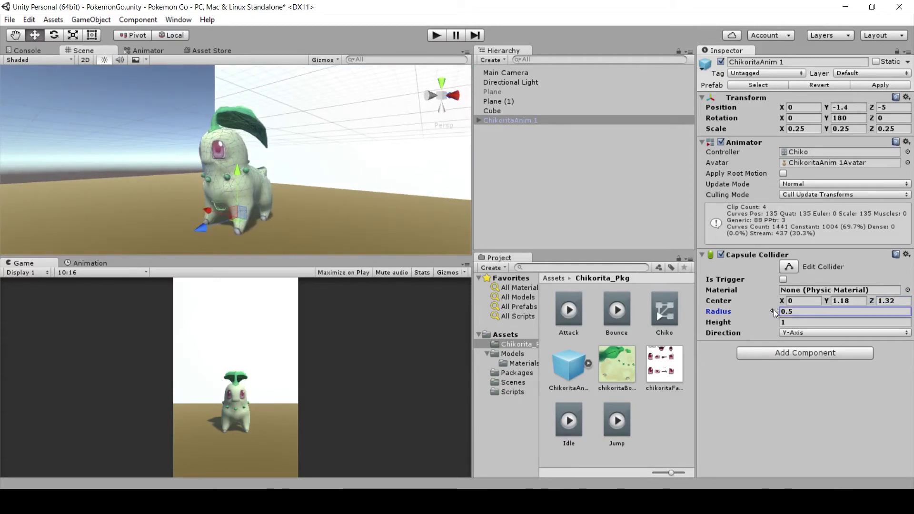
mouse_move(777, 310)
mouse_down()
mouse_move(794, 313)
mouse_move(784, 310)
mouse_up()
alt+drag(419, 223, 465, 230)
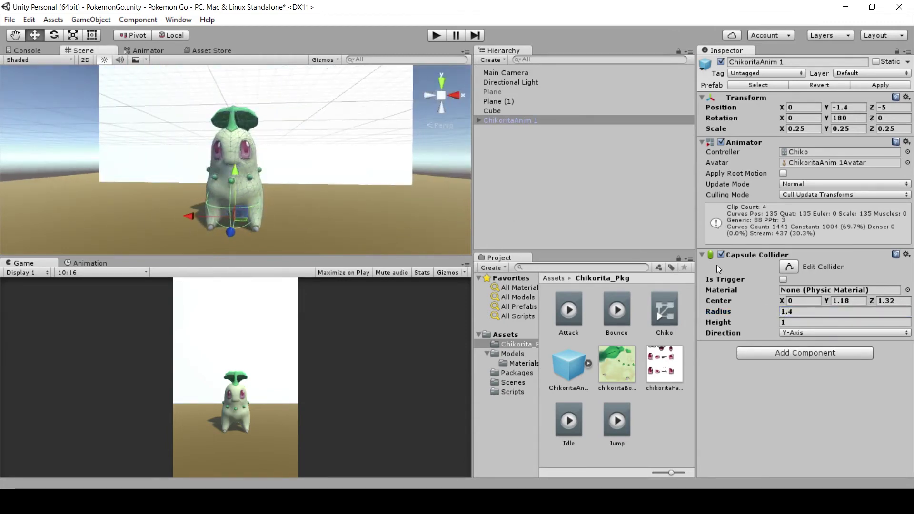
click(769, 311)
drag(772, 310, 775, 313)
Set the Capsule Collider's height to 6.25 and its Y centre to 3
drag(827, 301, 848, 301)
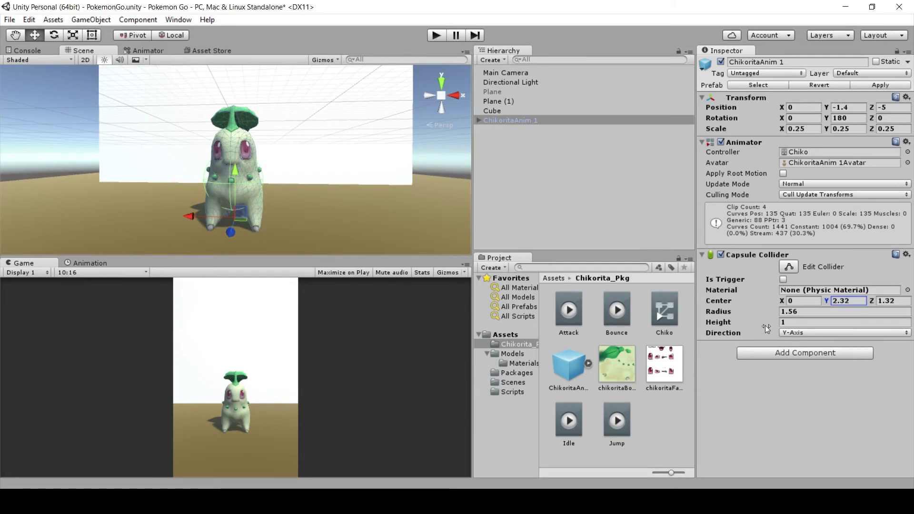
drag(765, 326, 864, 319)
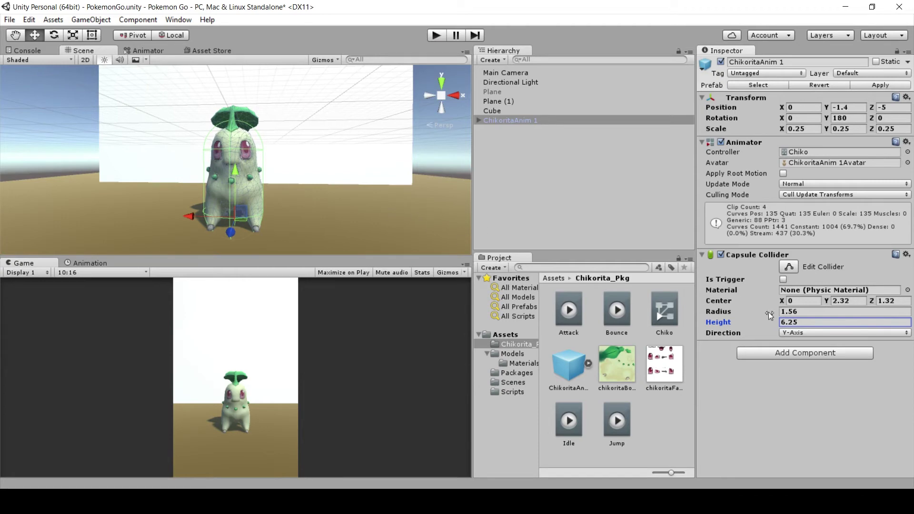
drag(825, 300, 843, 299)
click(842, 300)
text(3)
Set the Capsule Collider's Z centre to 1.06, judging its fit from the Chikorita's side
alt+drag(200, 193, 186, 166)
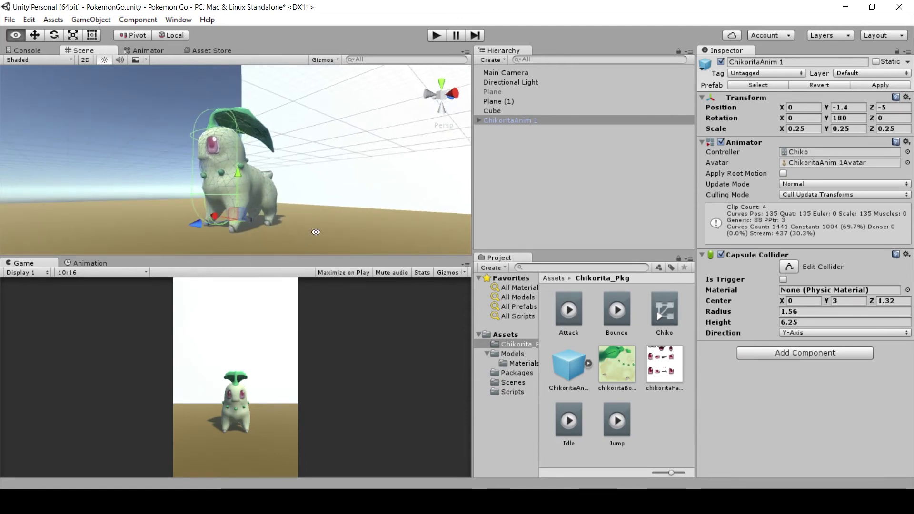
alt+drag(186, 169, 211, 224)
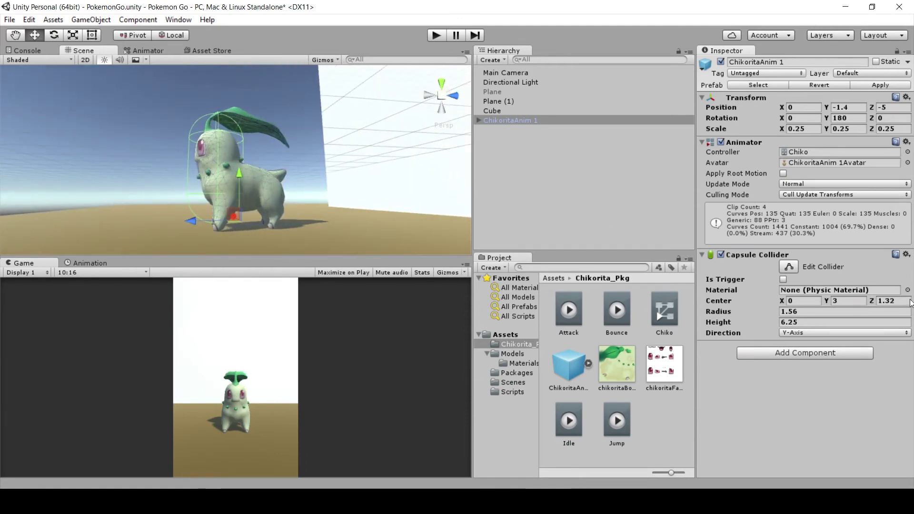
drag(873, 299, 867, 298)
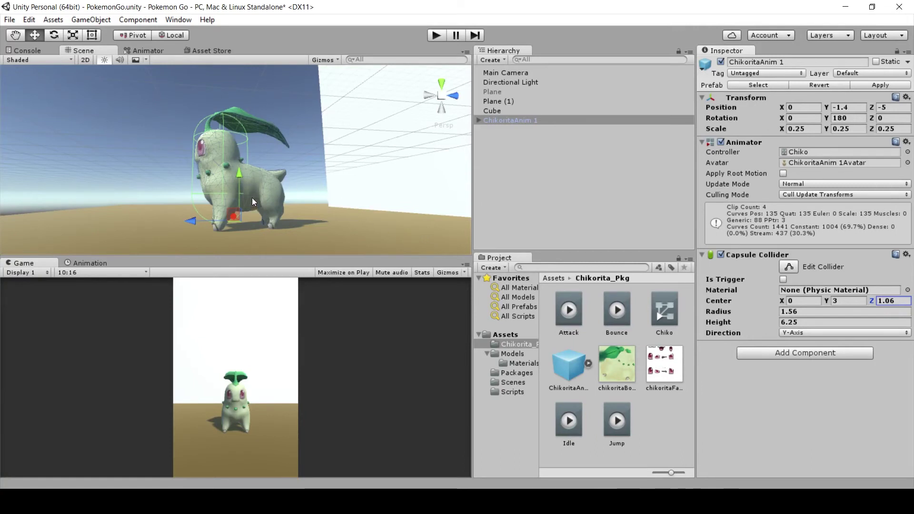
Add a Rigidbody component to ChikoritaAnim 1 and test the scene in play mode
click(809, 354)
click(783, 214)
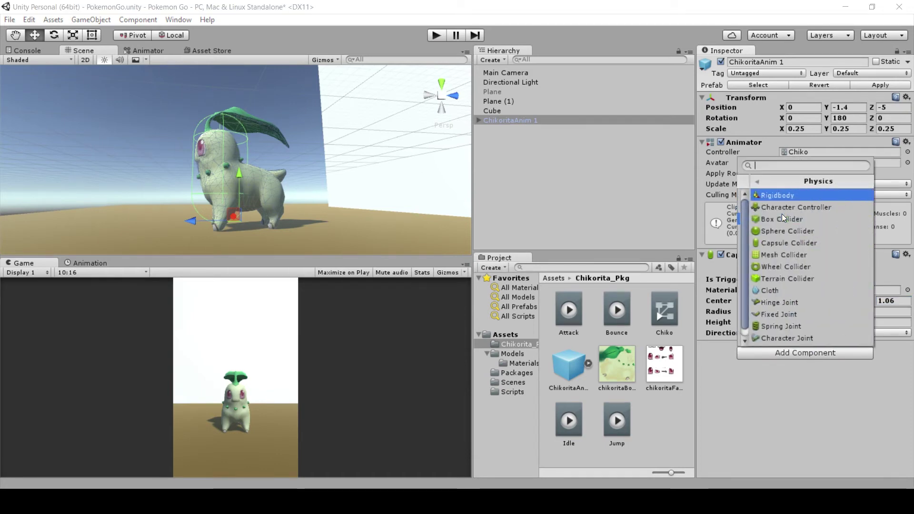
click(762, 195)
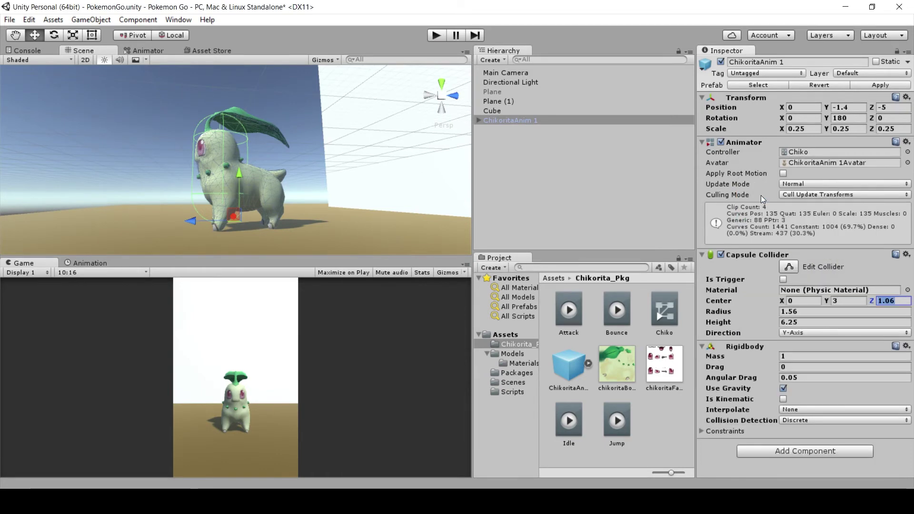
click(437, 37)
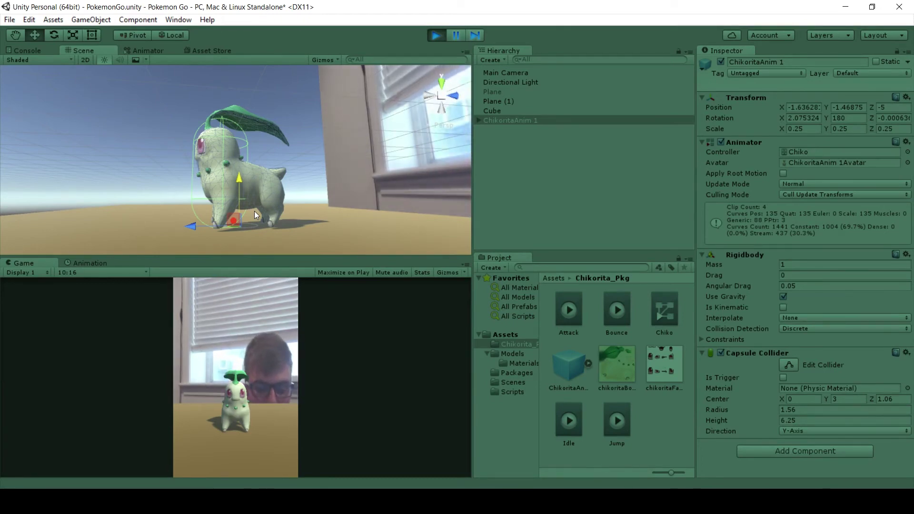
click(437, 34)
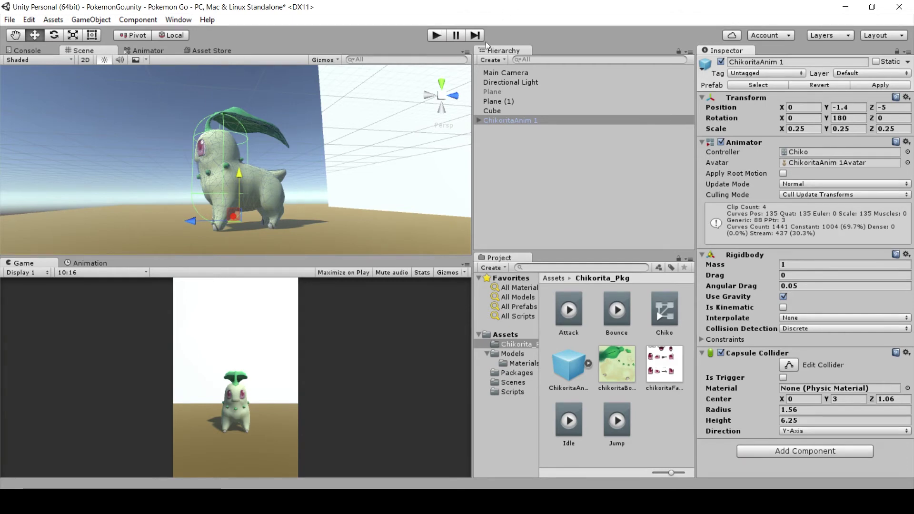
Make the ground Cube's material fully transparent with an albedo alpha of 0 and test the scene in play mode
click(346, 232)
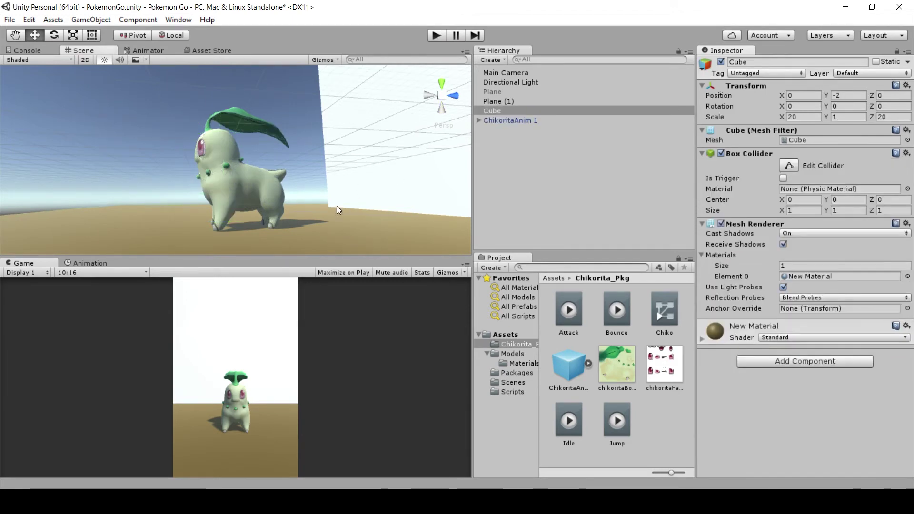
alt+drag(334, 199, 586, 167)
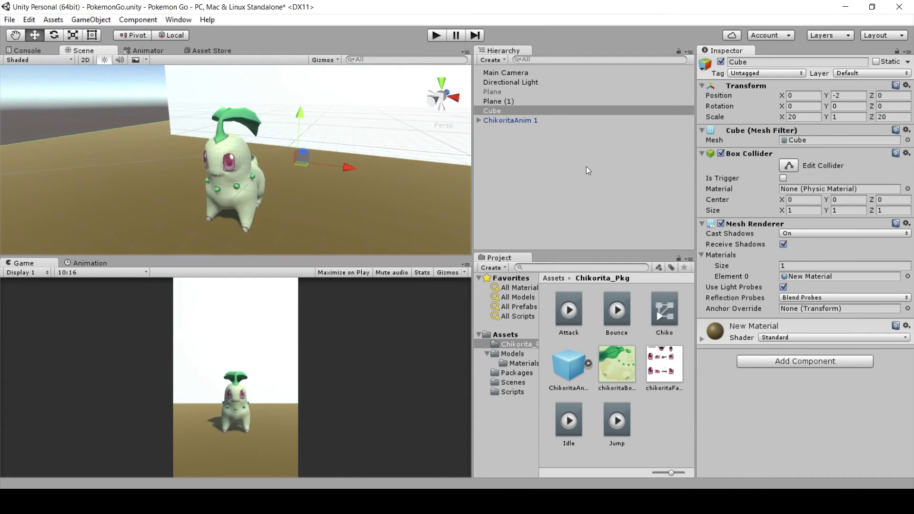
click(703, 339)
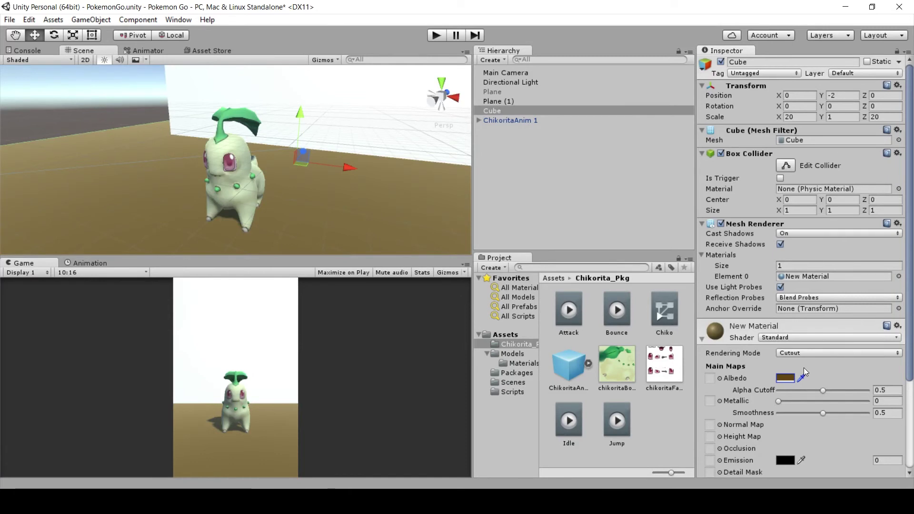
click(788, 378)
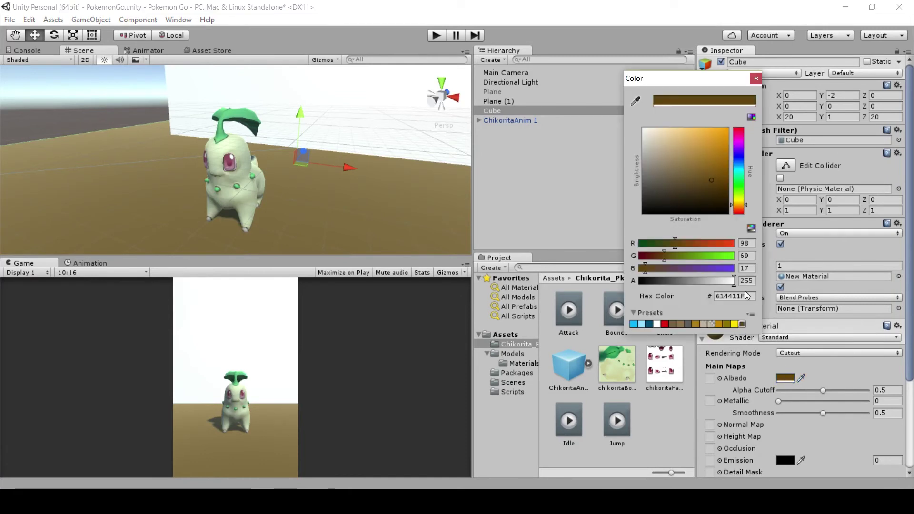
drag(730, 283, 652, 284)
click(461, 213)
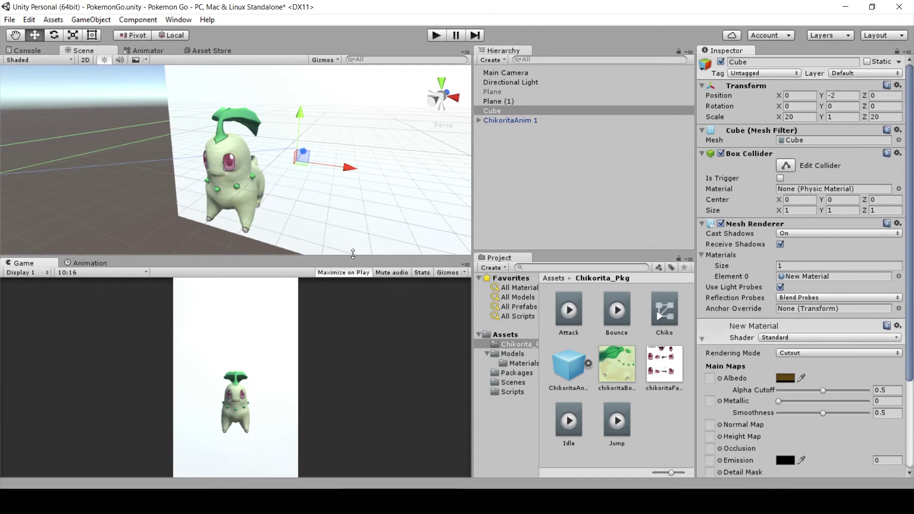
click(437, 37)
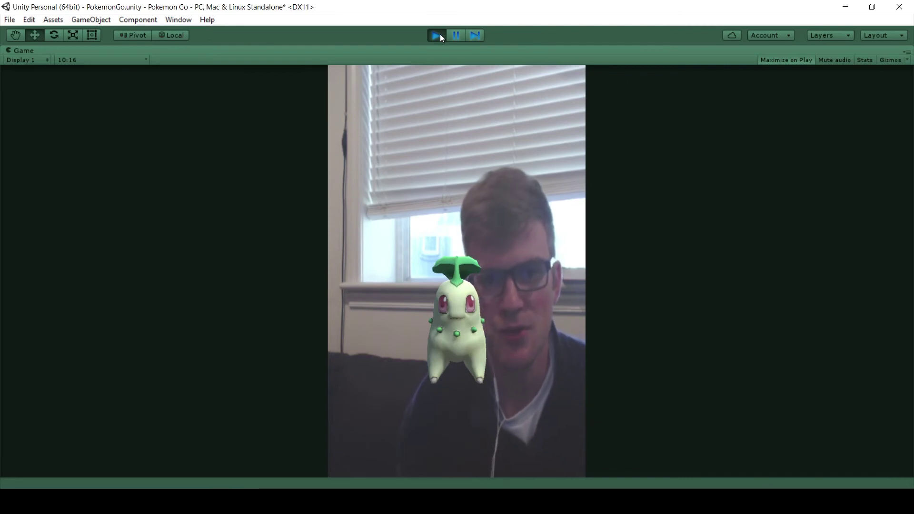
click(441, 37)
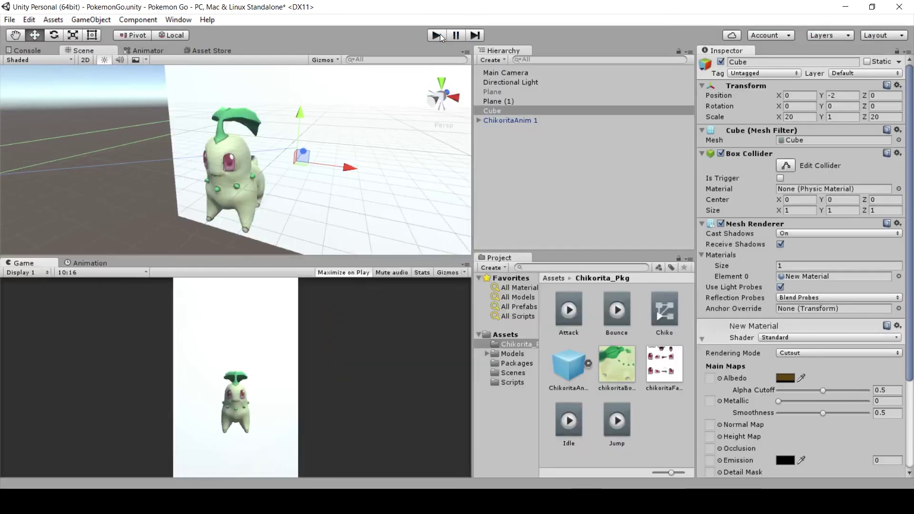
Move the Chikorita back along Z to about -1.91, close to the white plane
click(239, 174)
drag(218, 233, 139, 242)
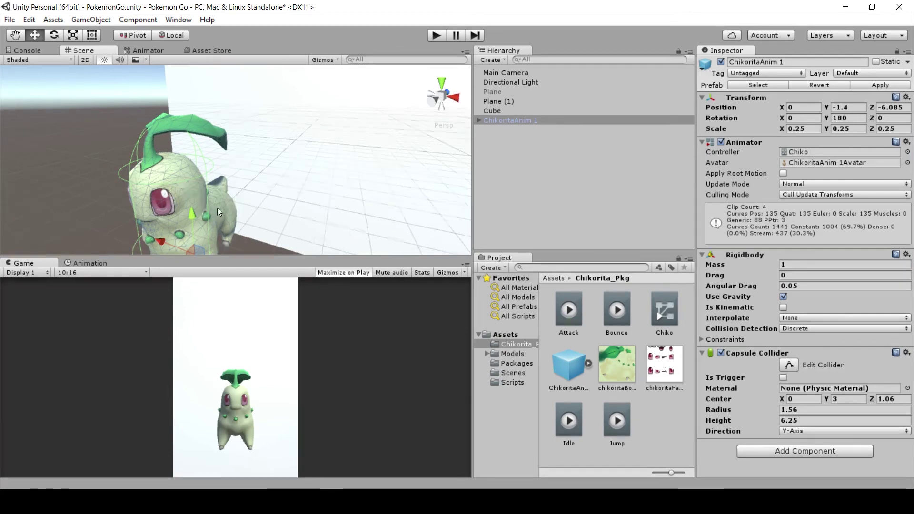
scroll(205, 220, down, 2)
click(179, 246)
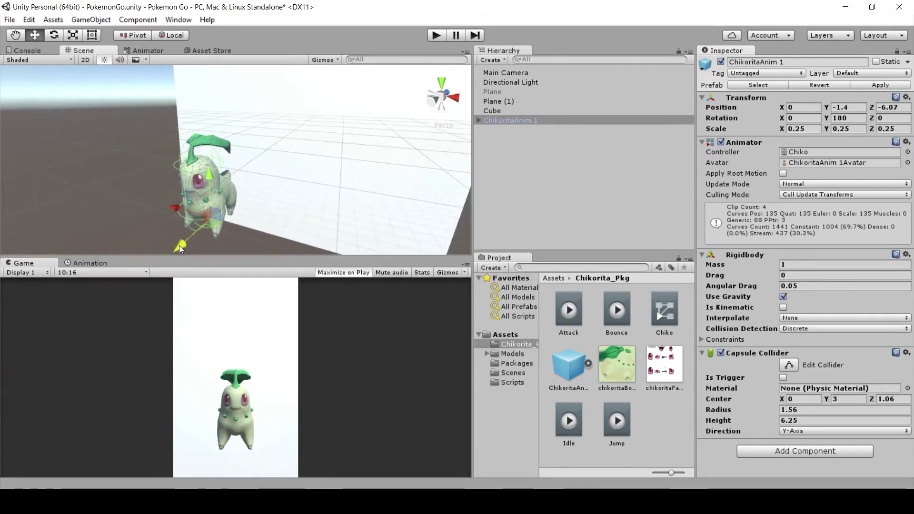
drag(180, 246, 307, 187)
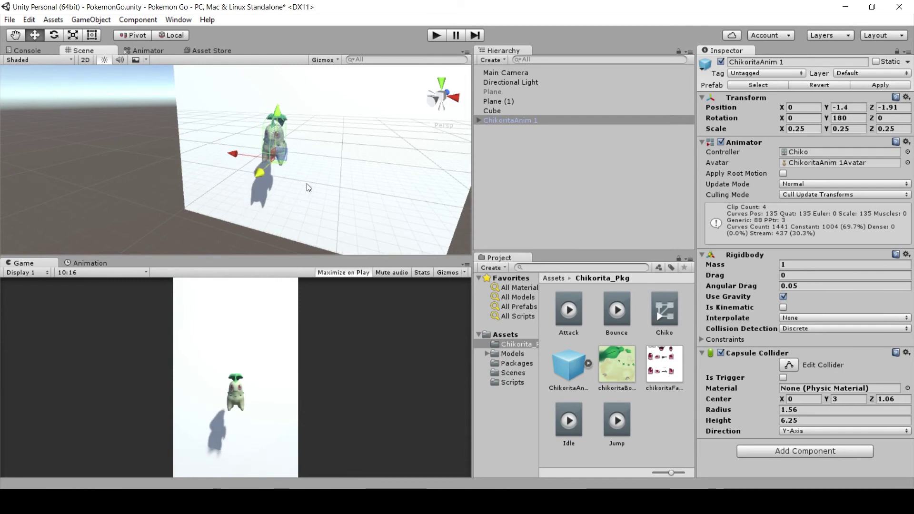
Try lowering the Cube and Chikorita together and bringing the Chikorita forward to Z -5.23, and undo these moves
ctrl+click(495, 111)
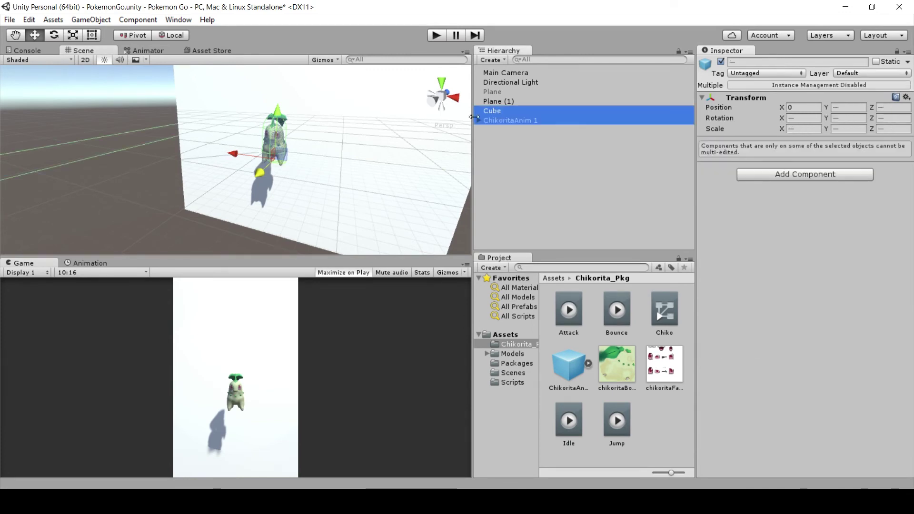
drag(270, 121, 285, 141)
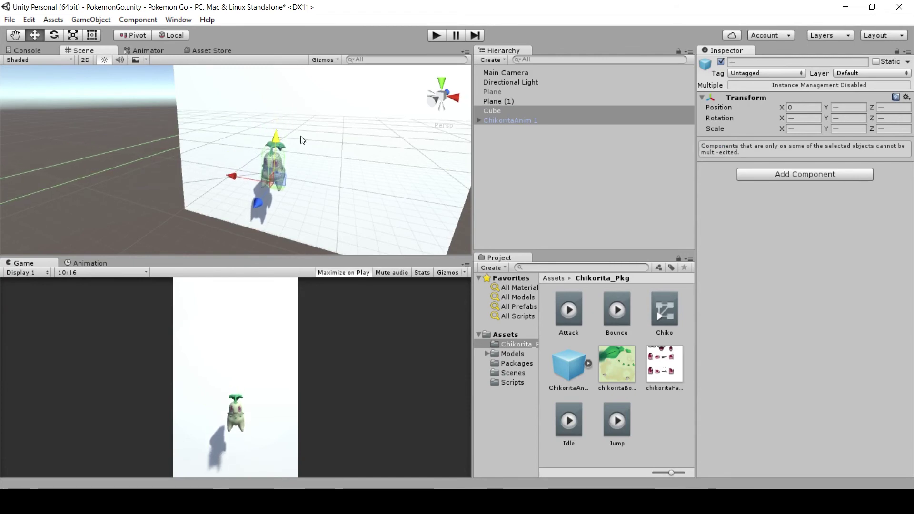
click(514, 120)
drag(258, 202, 230, 223)
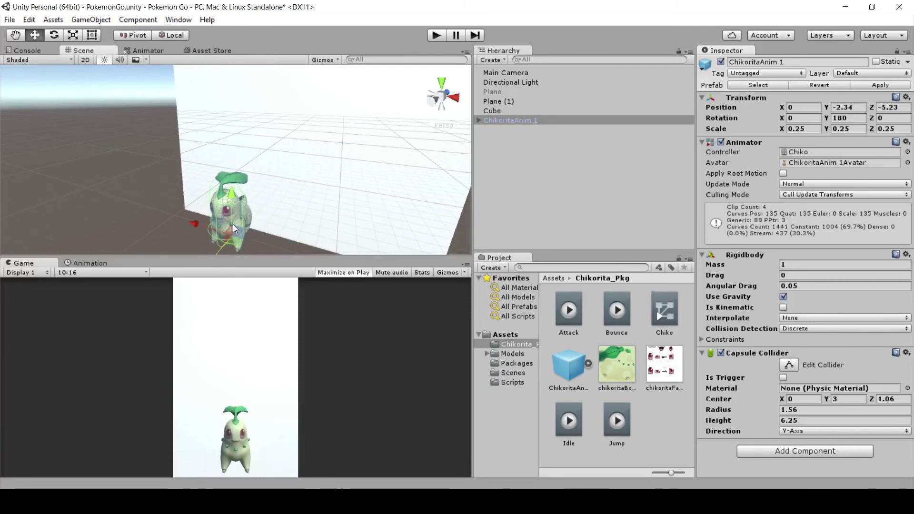
key(ctrl+z)
key(ctrl+z)
key(ctrl+z)
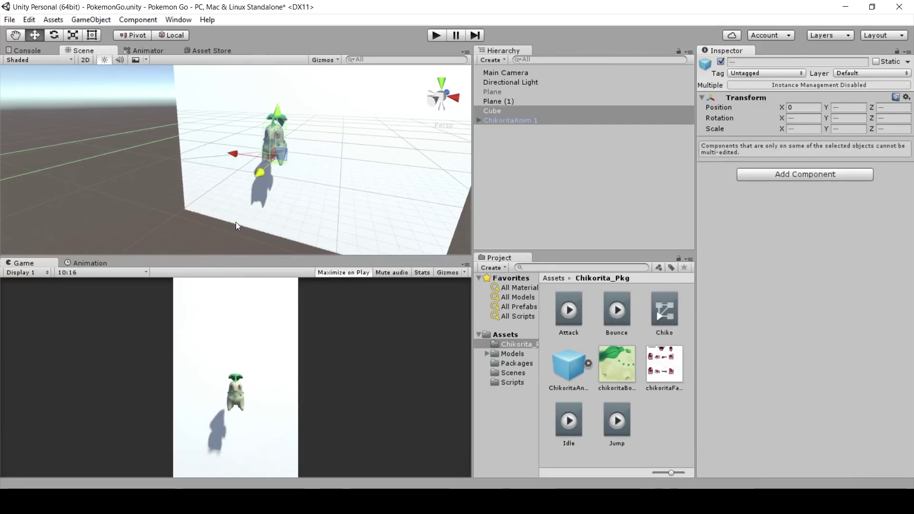
Try moving the selected Cube and Chikorita together along Z, and undo the move
drag(255, 175, 210, 188)
key(ctrl+z)
key(ctrl+z)
key(ctrl+z)
key(ctrl+z)
key(ctrl+z)
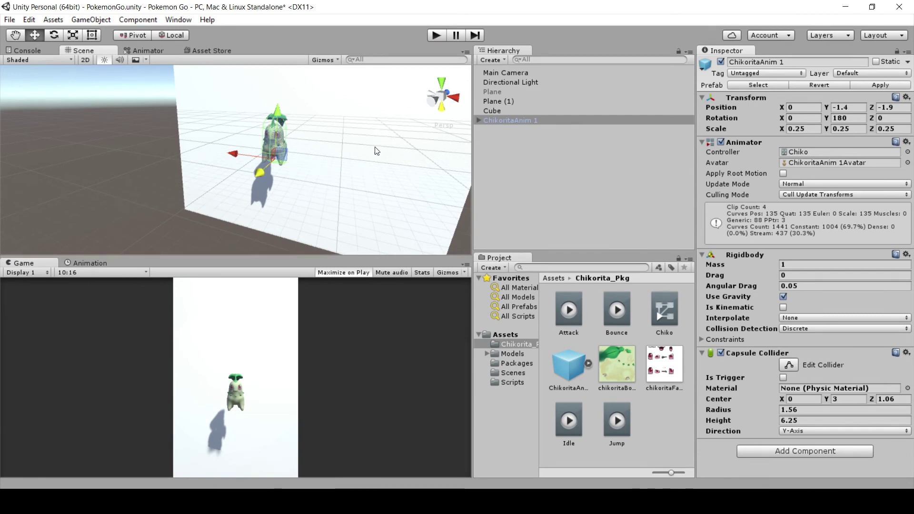
Turn off Receive Shadows in the Mesh Renderer of Plane (1)
click(353, 148)
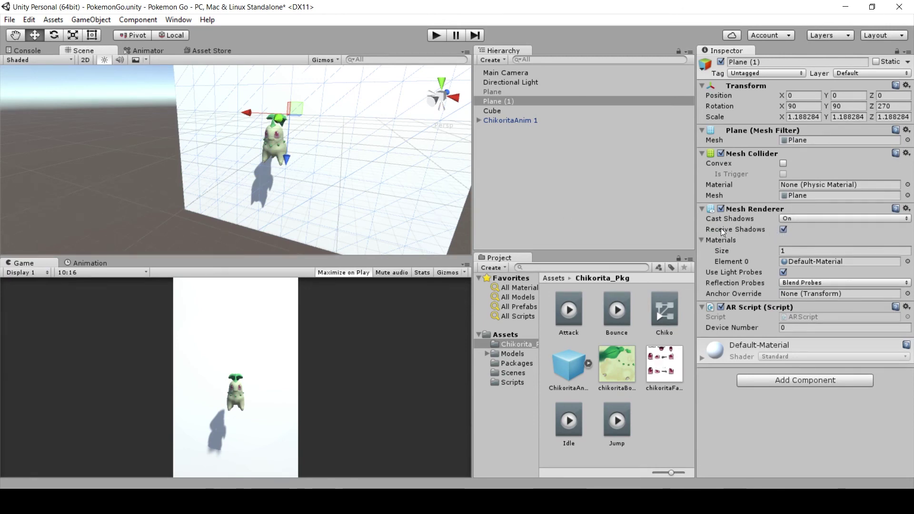
click(783, 230)
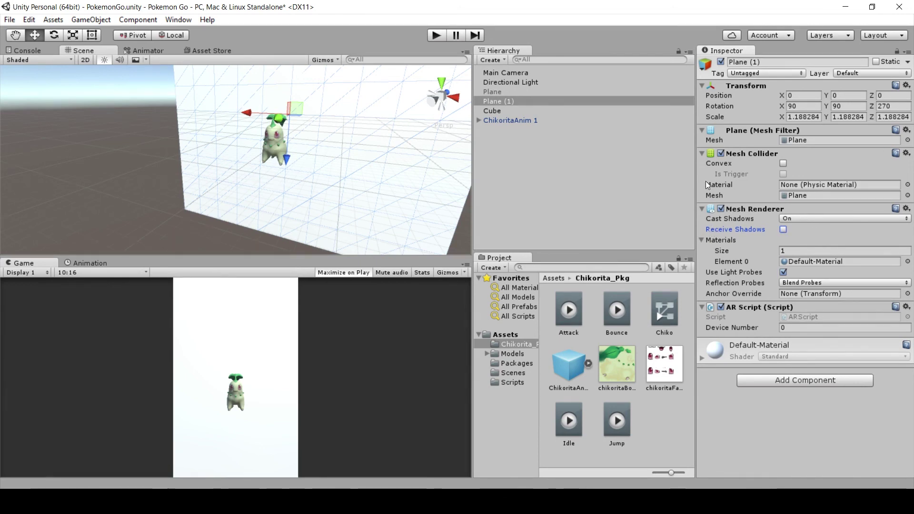
Raise the ground Cube's albedo alpha to 255 and test the scene in play mode
click(501, 111)
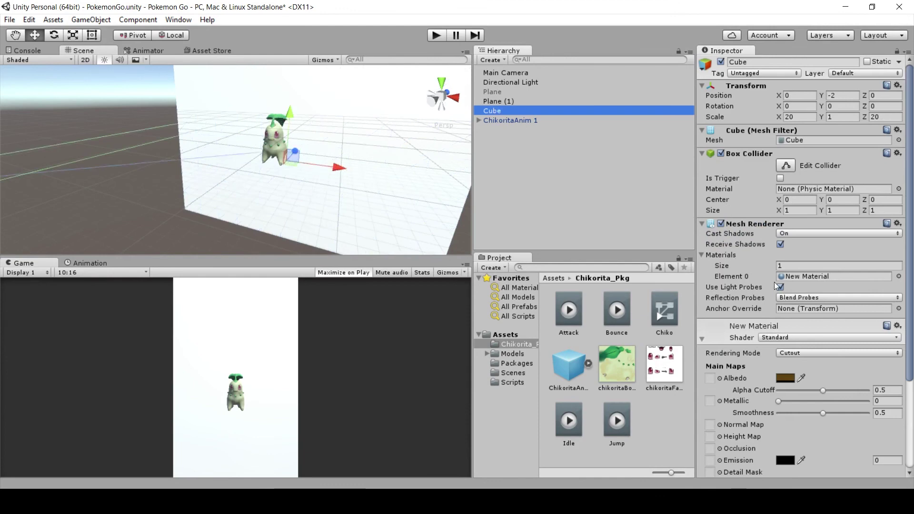
click(785, 377)
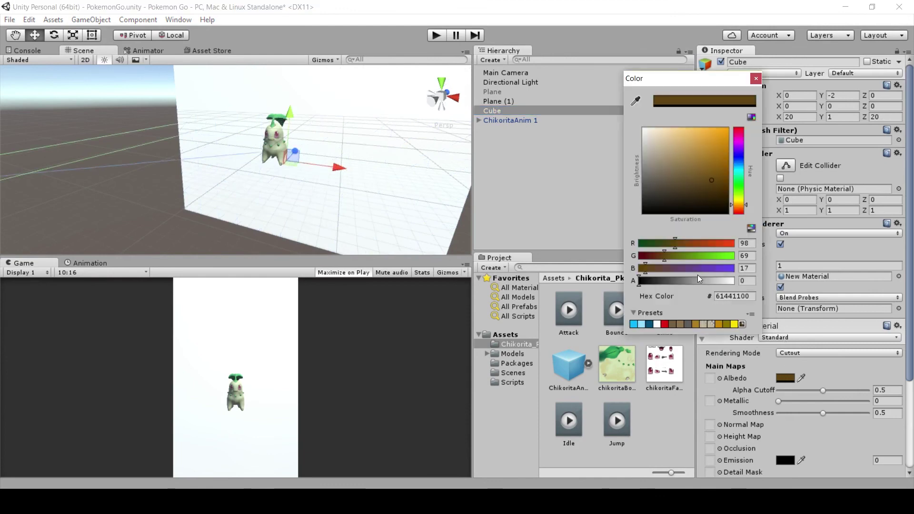
click(698, 279)
click(442, 37)
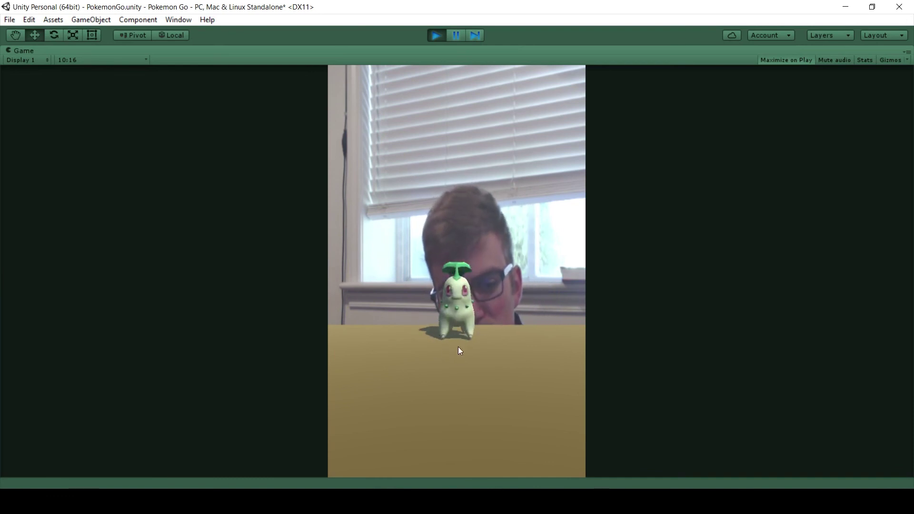
click(438, 36)
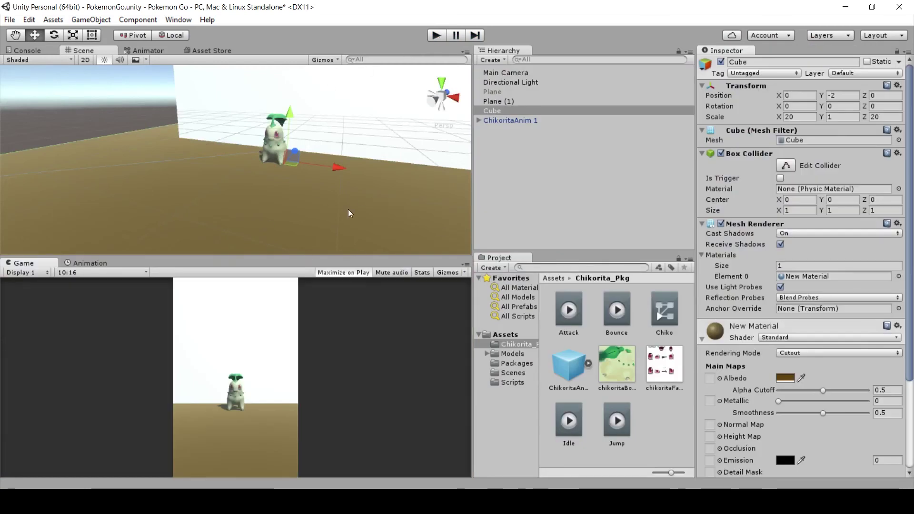
Set the albedo alpha of the ground Cube's material back to 0
click(785, 378)
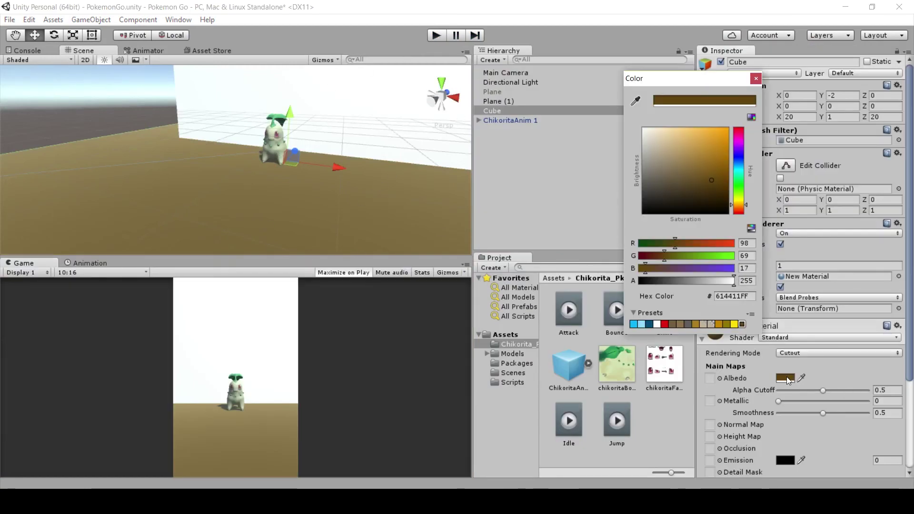
drag(697, 281, 593, 280)
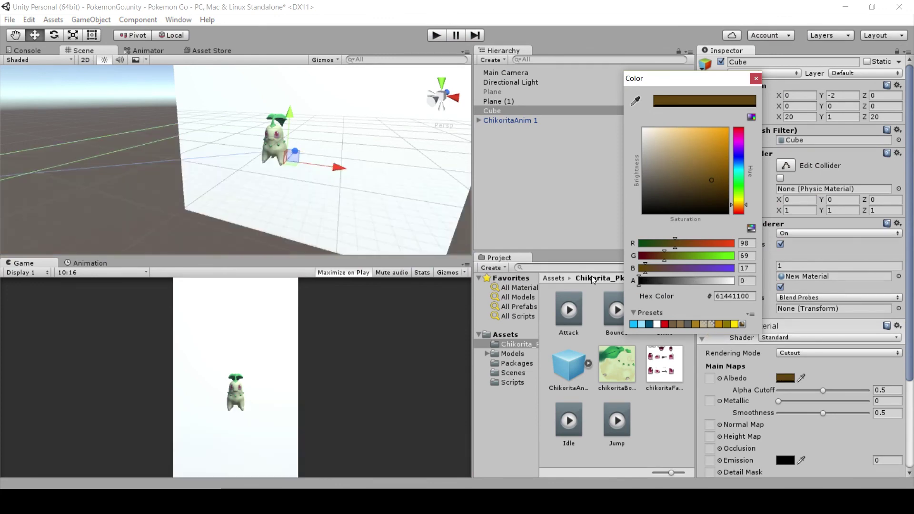